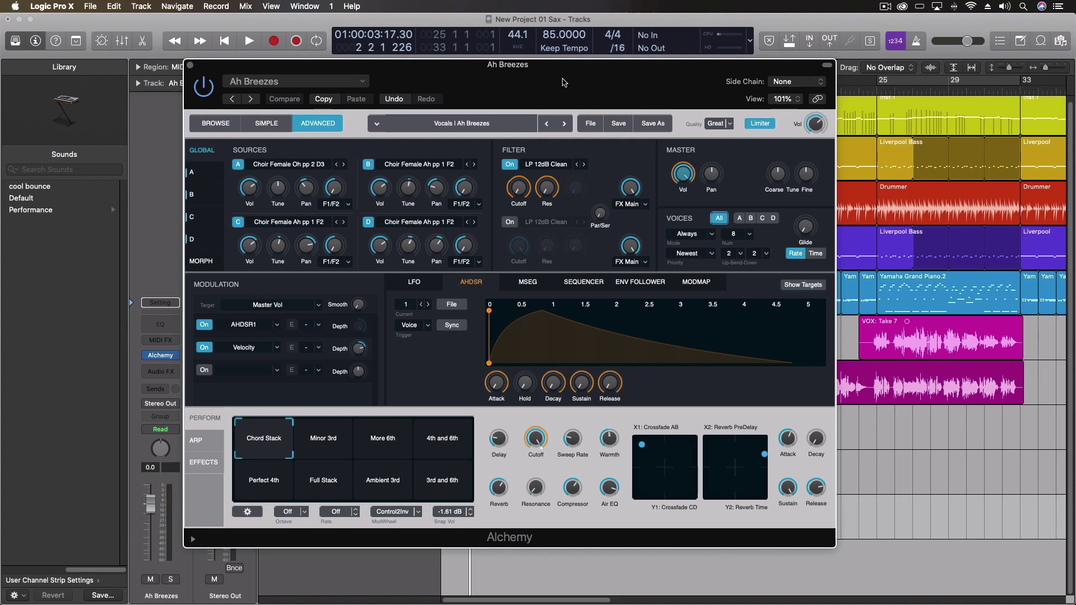
# Set the Ah Breezes Alchemy side chain to Audio 1 and move its window aside.
pyautogui.moveTo(563, 82); pyautogui.dragTo(607, 65)
pyautogui.click(826, 64)
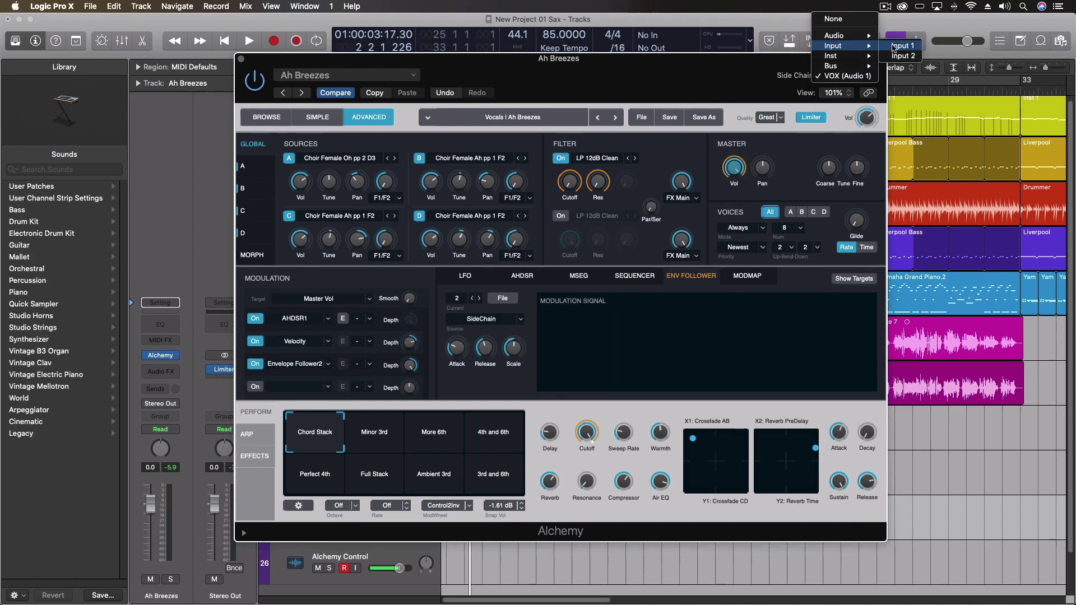
pyautogui.click(895, 47)
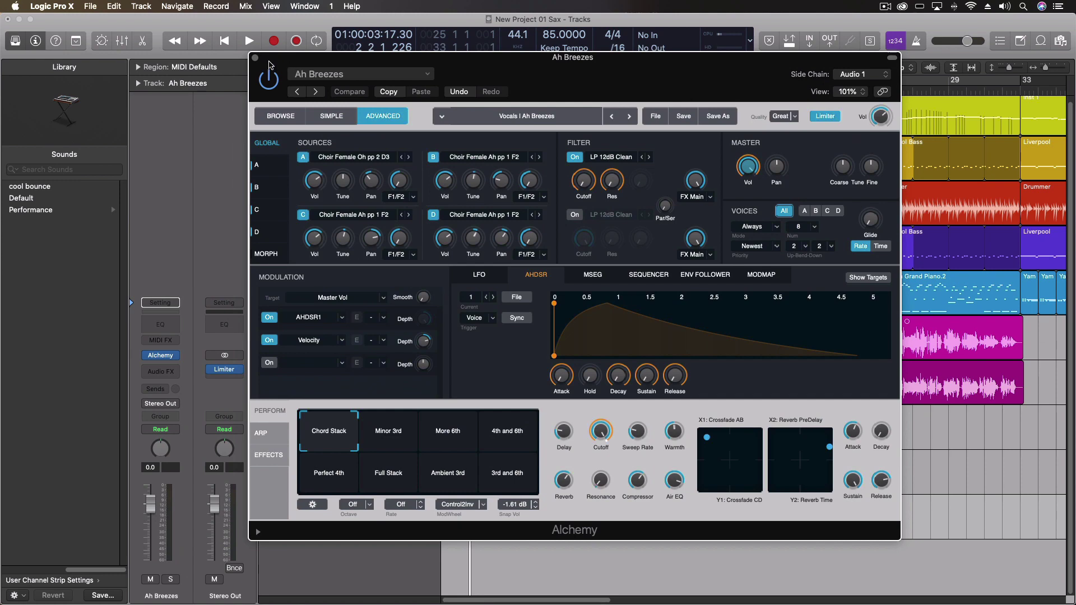
pyautogui.moveTo(269, 63); pyautogui.dragTo(499, 45)
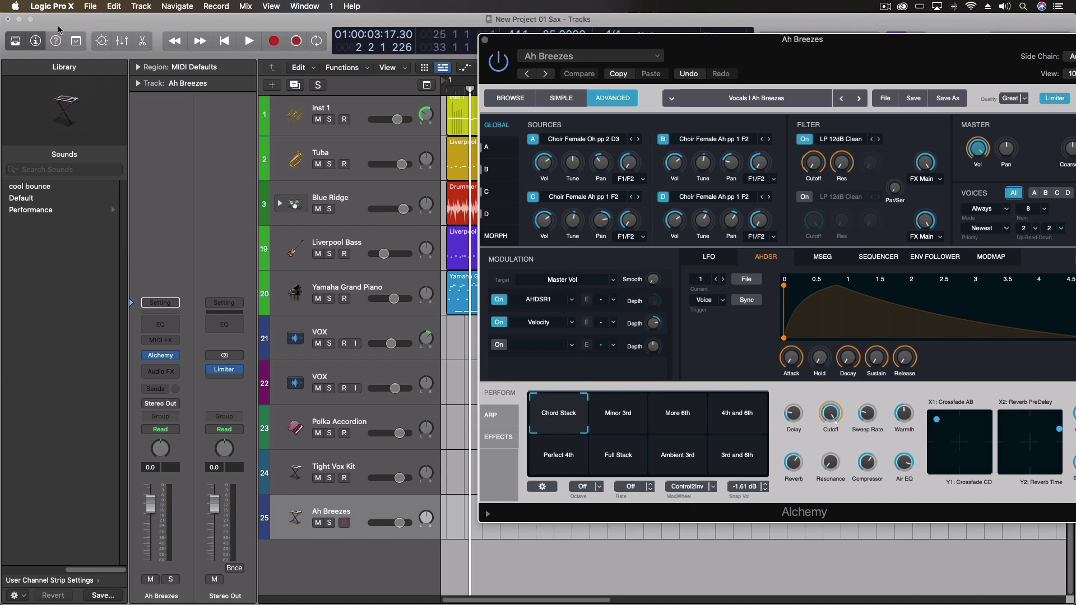
# Add a new audio track and rename it Alchemy Control.
pyautogui.click(97, 6)
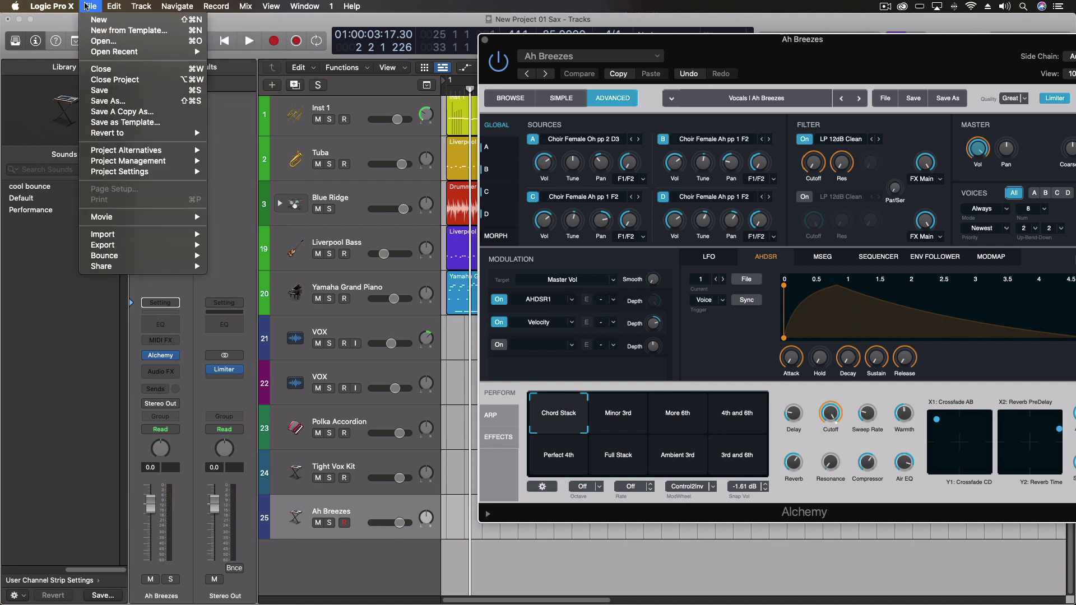
pyautogui.moveTo(141, 6)
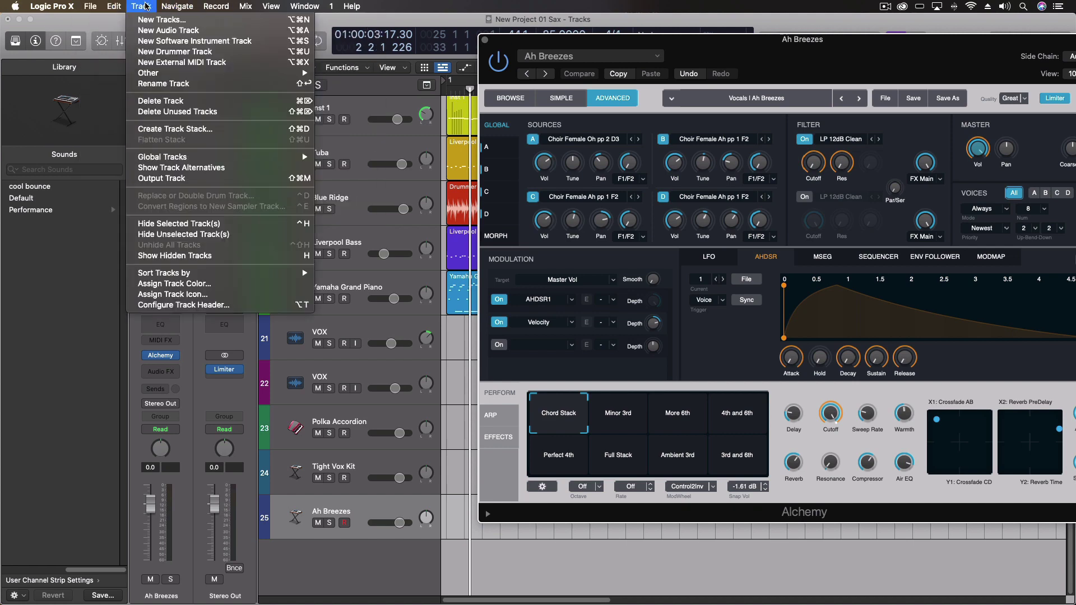
pyautogui.click(162, 30)
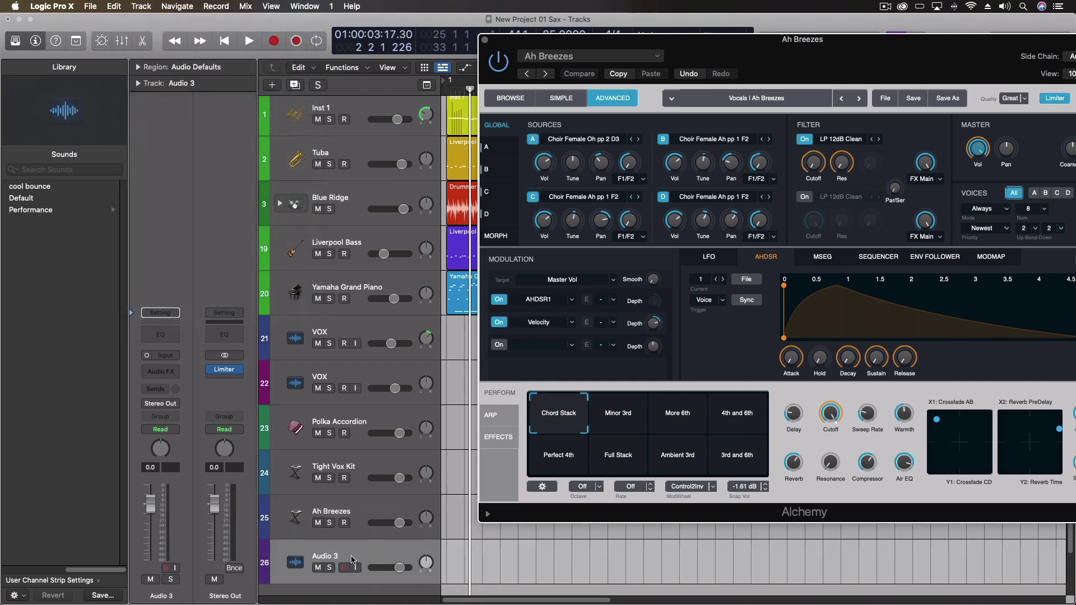
pyautogui.click(326, 560)
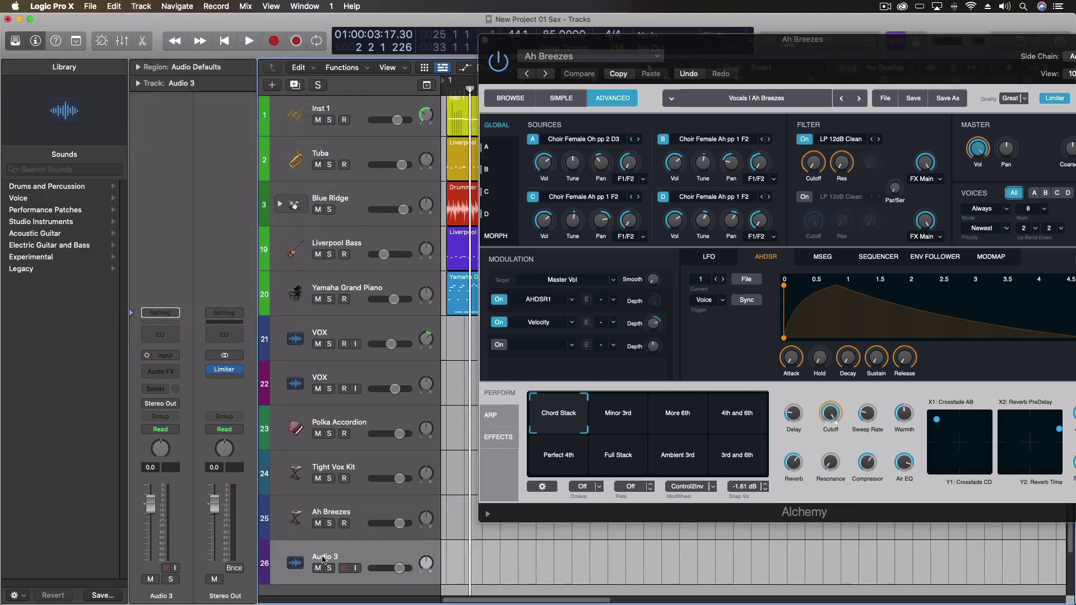
pyautogui.doubleClick(323, 559)
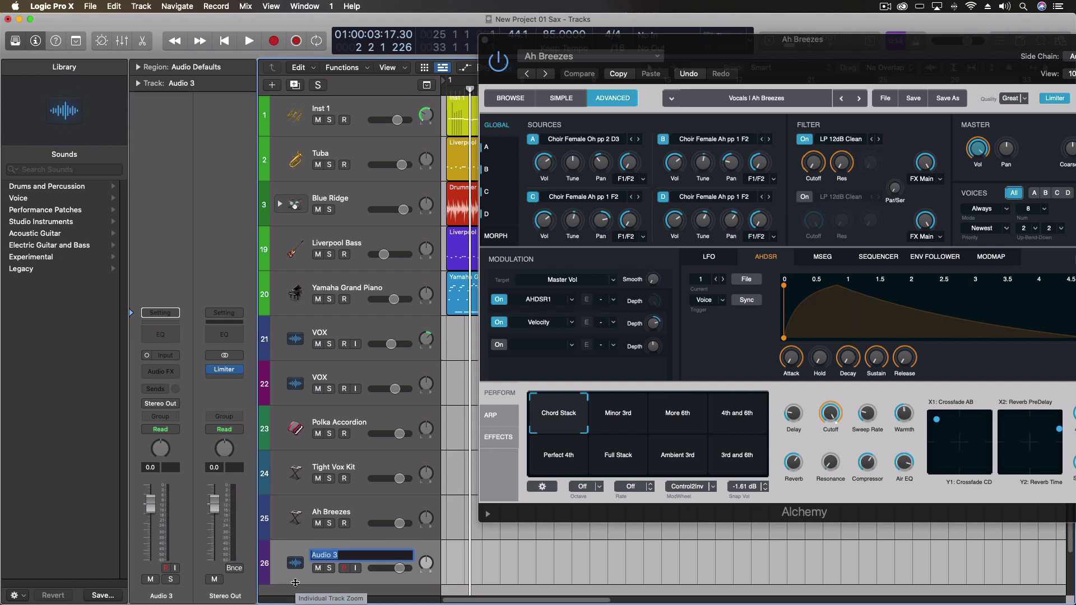
pyautogui.write('Alchemy')
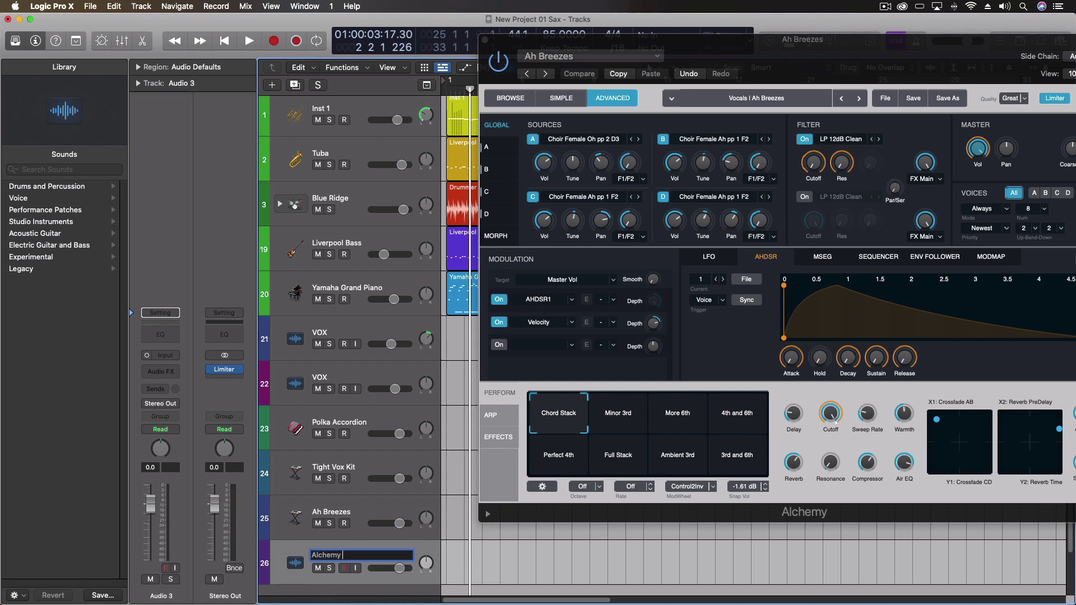
pyautogui.write(' Control')
pyautogui.press('Return')
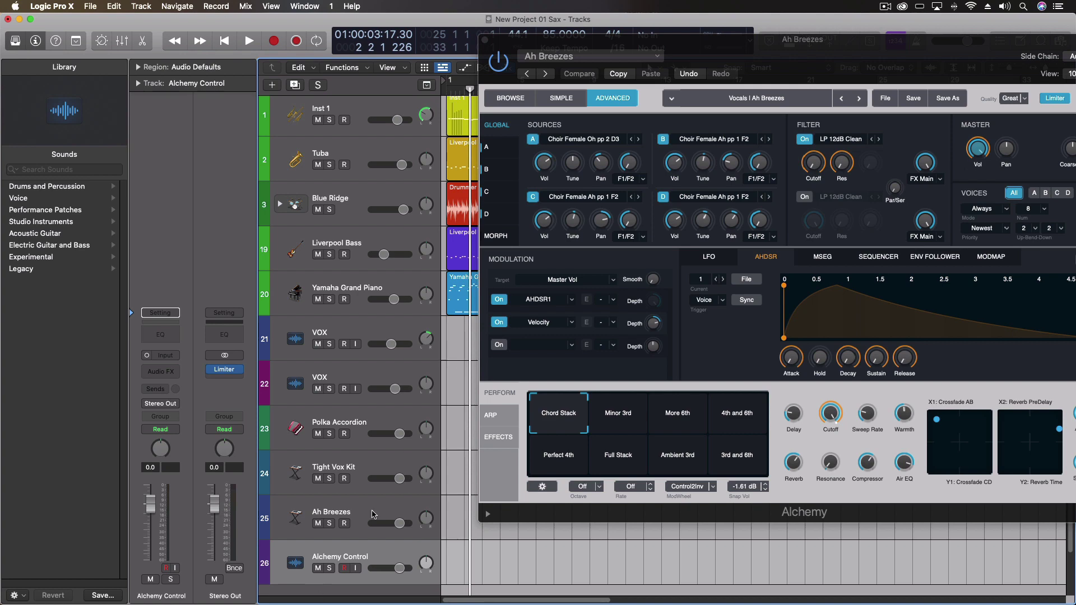
# Set Alchemy Control's input to Input 1, arm it for recording, and reselect Ah Breezes.
pyautogui.click(346, 569)
pyautogui.click(619, 210)
pyautogui.click(168, 357)
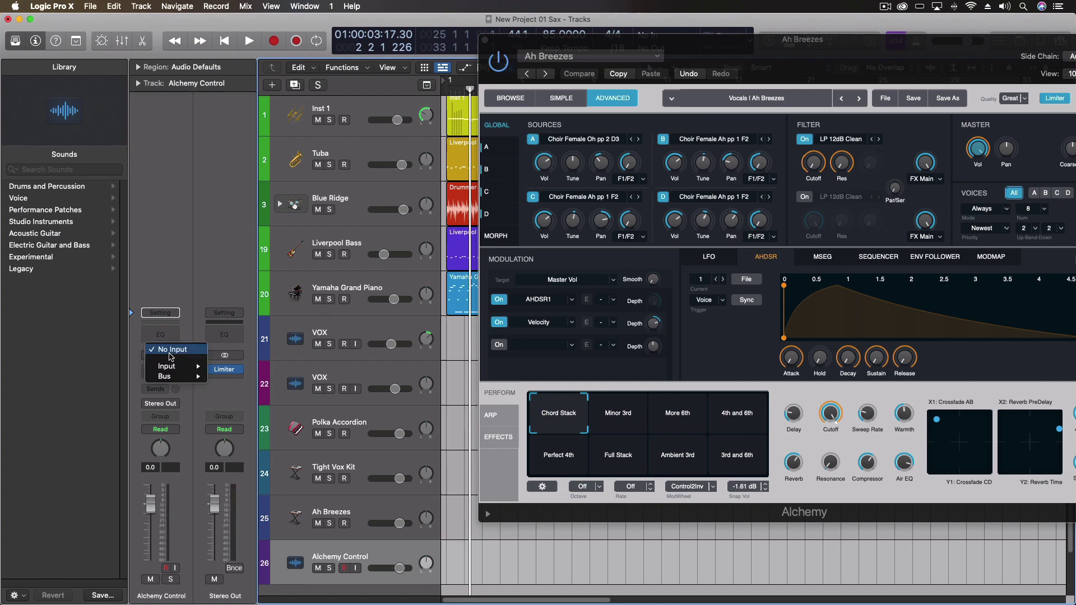
pyautogui.moveTo(182, 366)
pyautogui.click(236, 368)
pyautogui.click(345, 569)
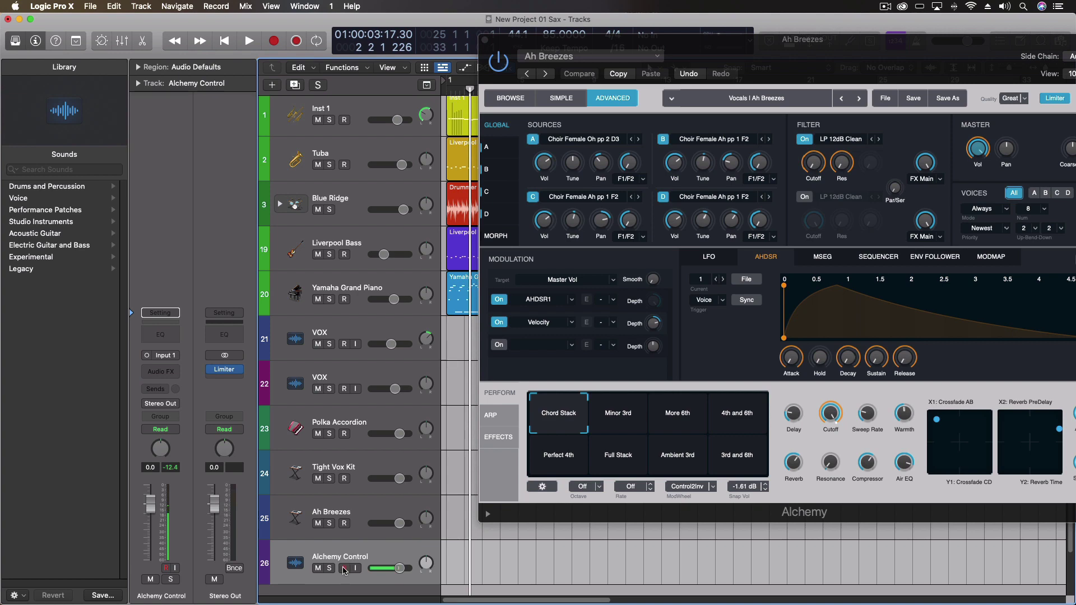
pyautogui.click(344, 568)
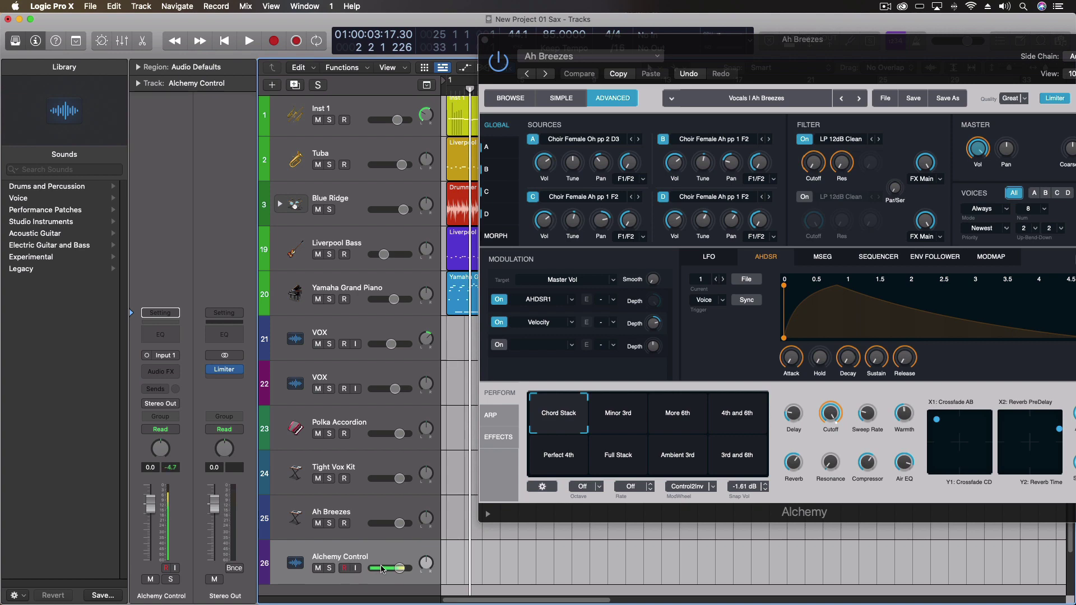
pyautogui.click(357, 518)
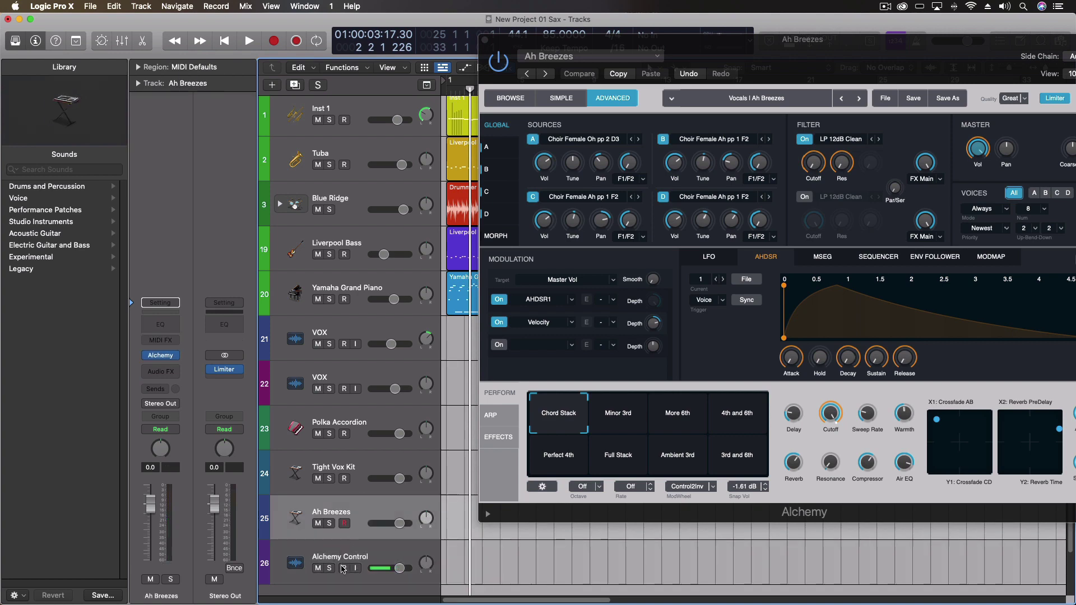
pyautogui.click(345, 569)
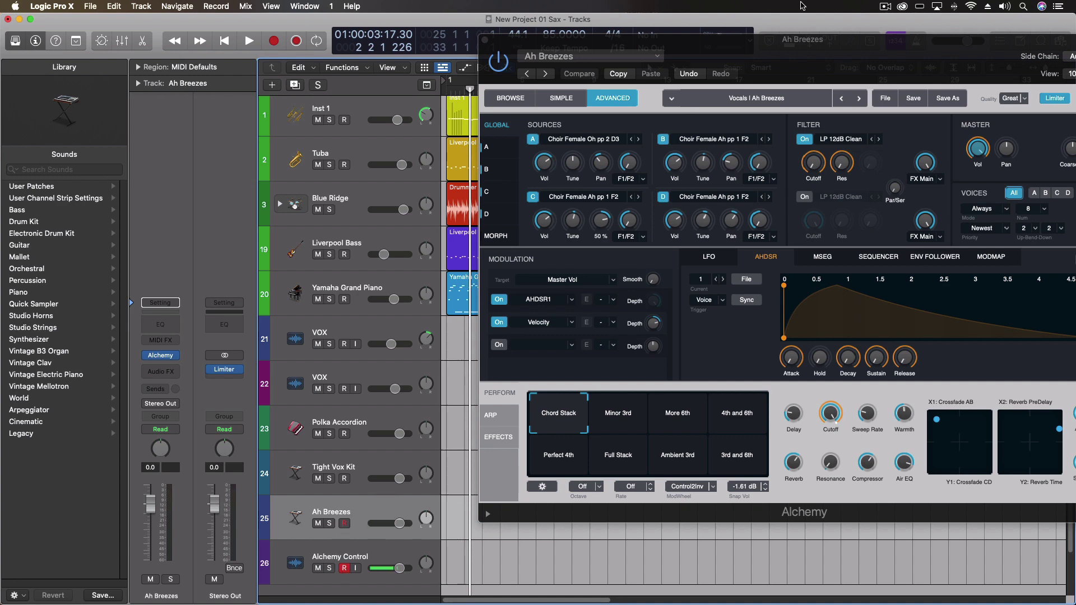
# Add a new Envelope Follower as a modulator on Alchemy's Master Vol.
pyautogui.moveTo(850, 75); pyautogui.dragTo(502, 71)
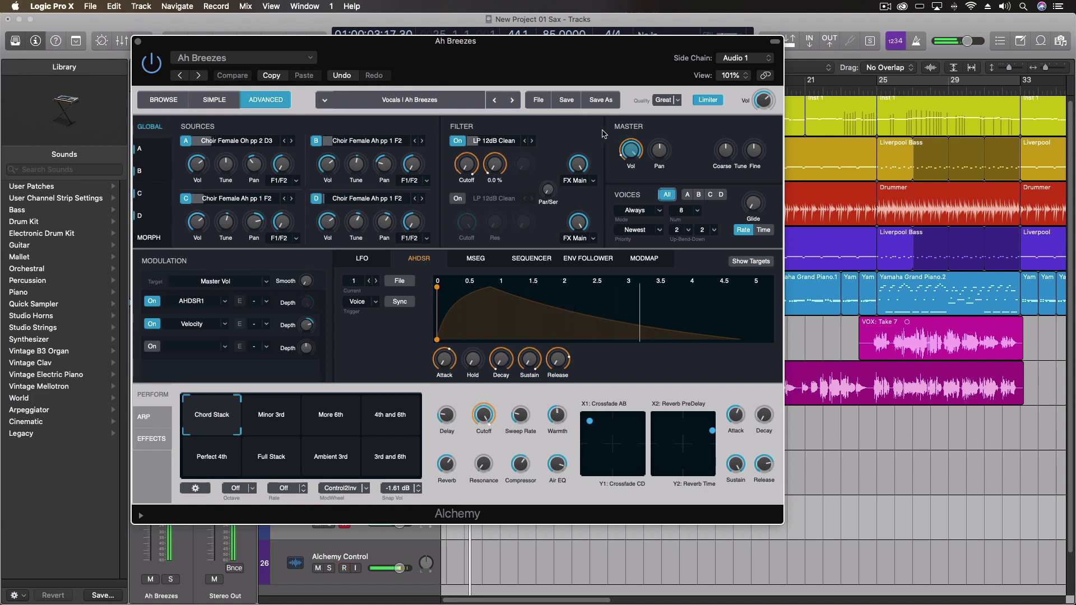
pyautogui.moveTo(631, 152); pyautogui.dragTo(630, 153)
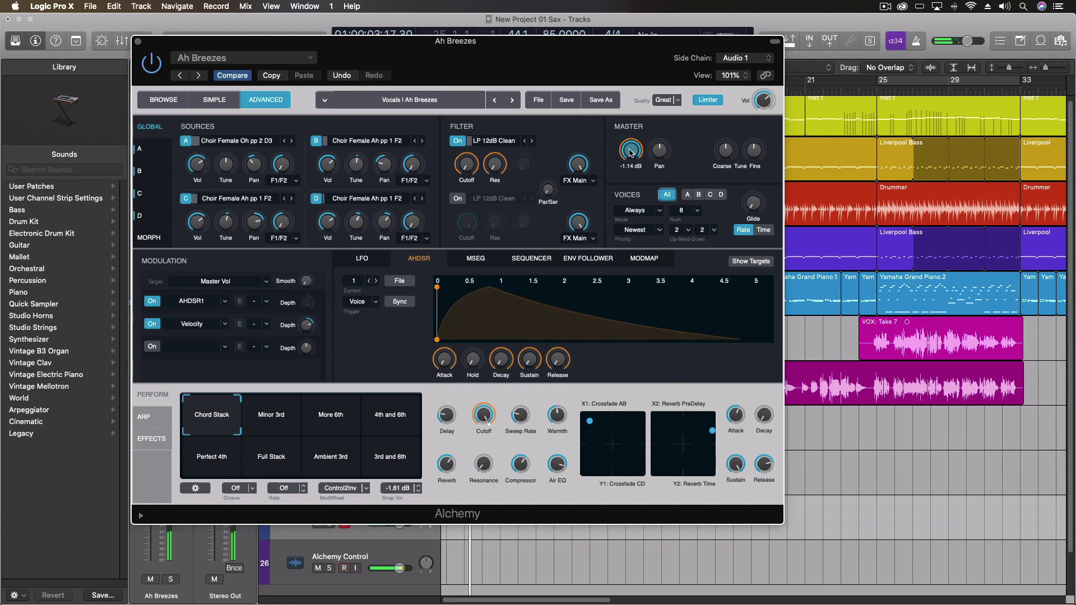
pyautogui.rightClick(630, 151)
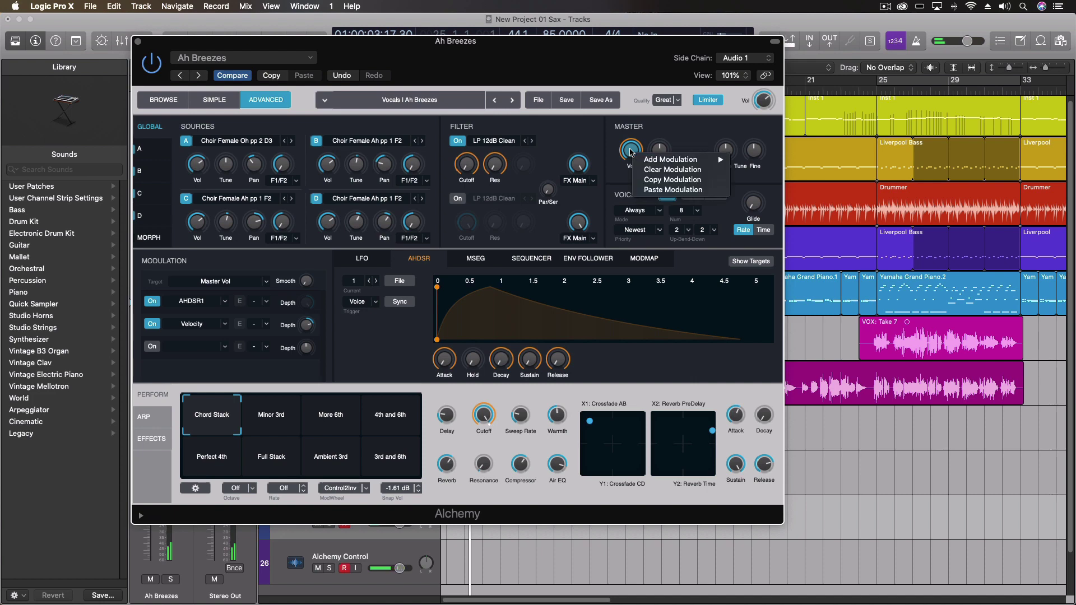
pyautogui.moveTo(639, 160)
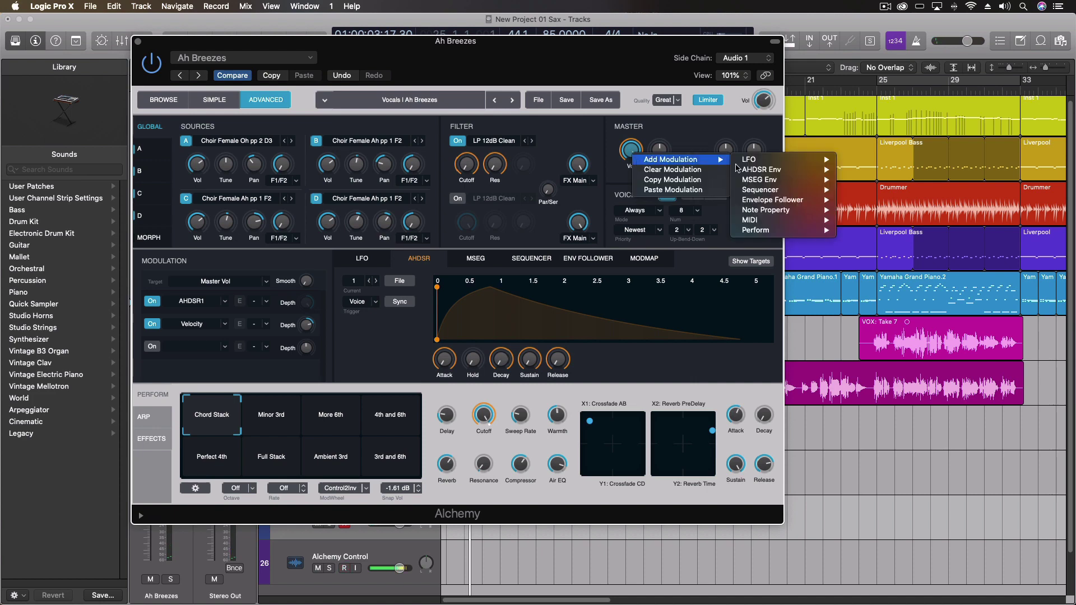
pyautogui.moveTo(768, 178)
pyautogui.moveTo(775, 201)
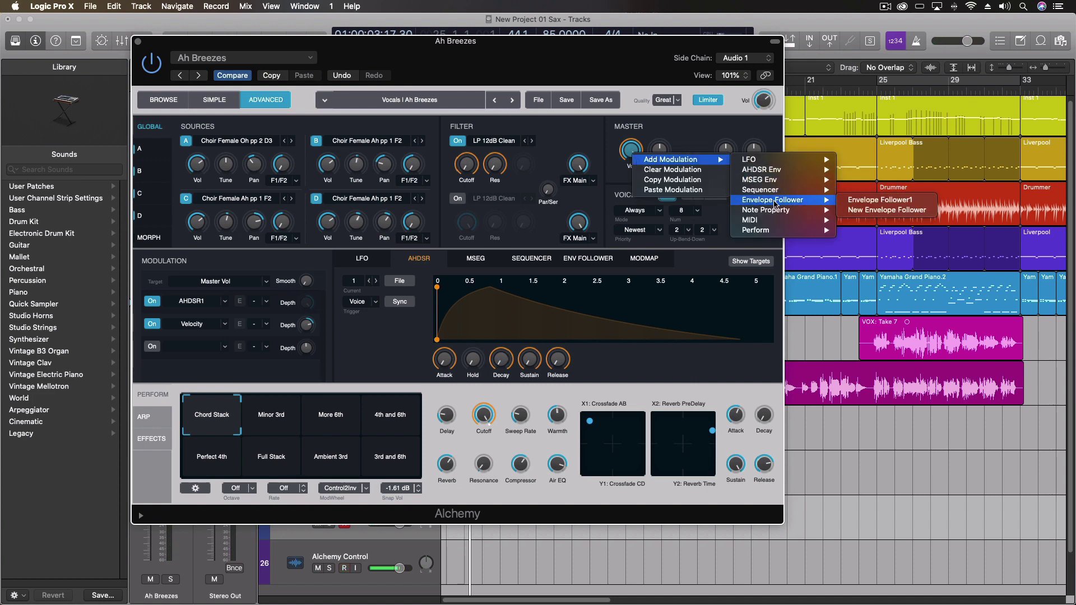
pyautogui.click(859, 211)
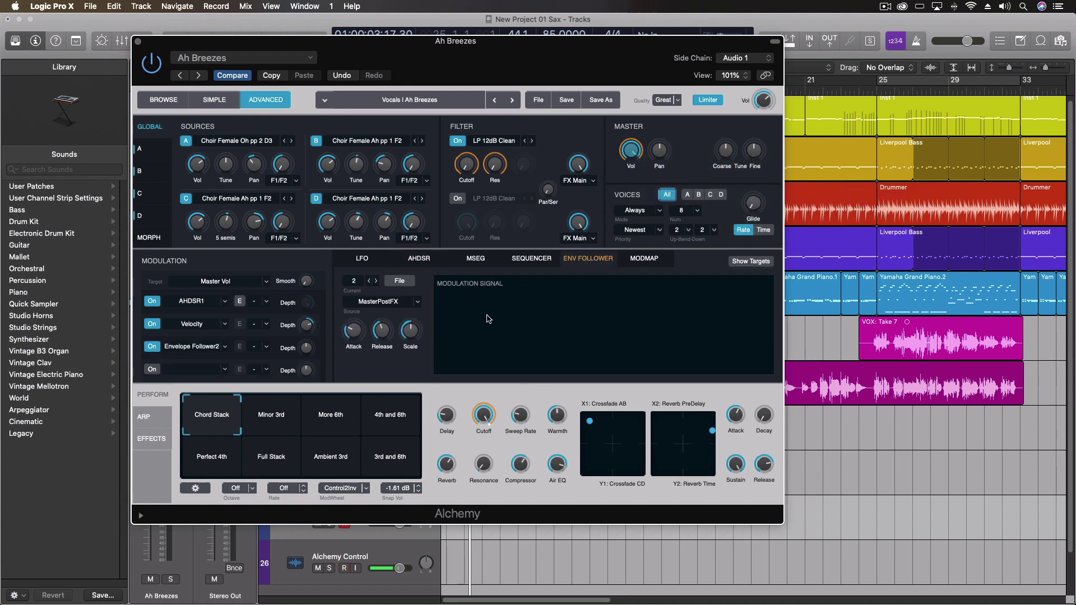
# Set the new envelope follower's source to Audio > SideChain.
pyautogui.click(417, 303)
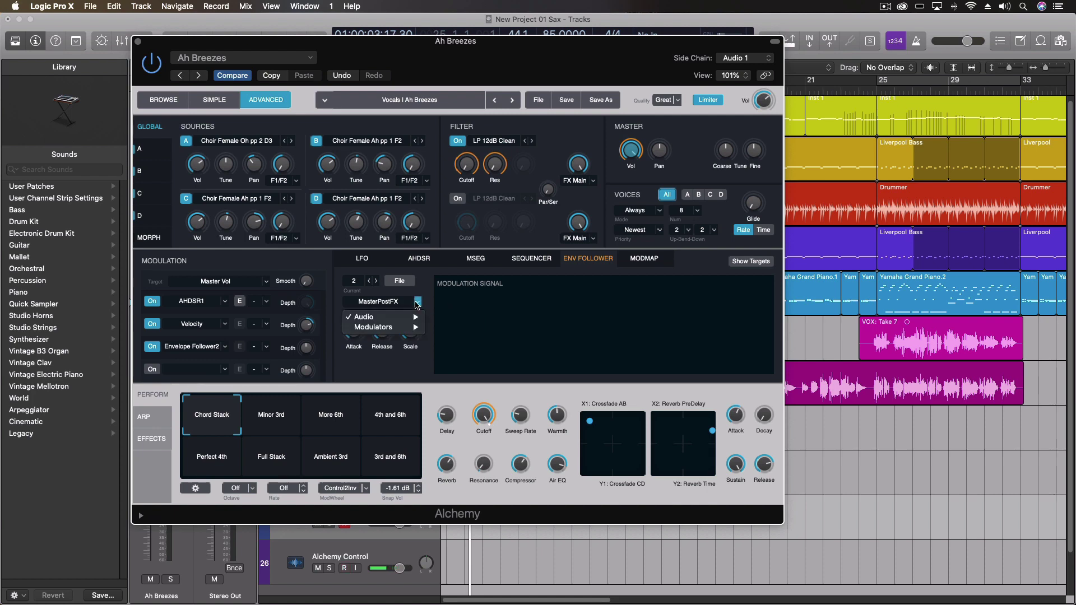
pyautogui.moveTo(404, 321)
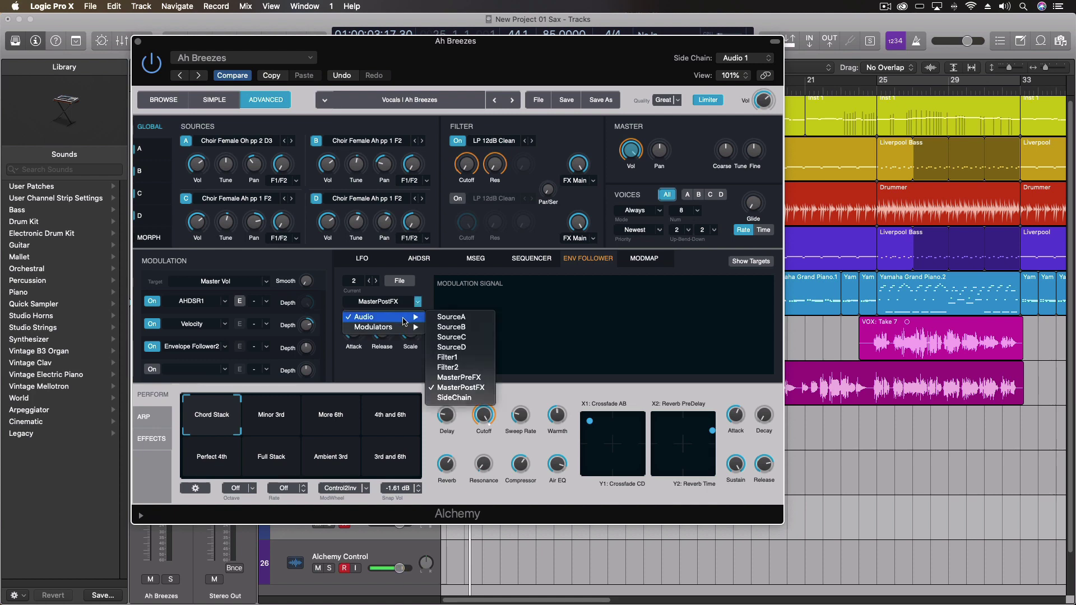
pyautogui.click(455, 398)
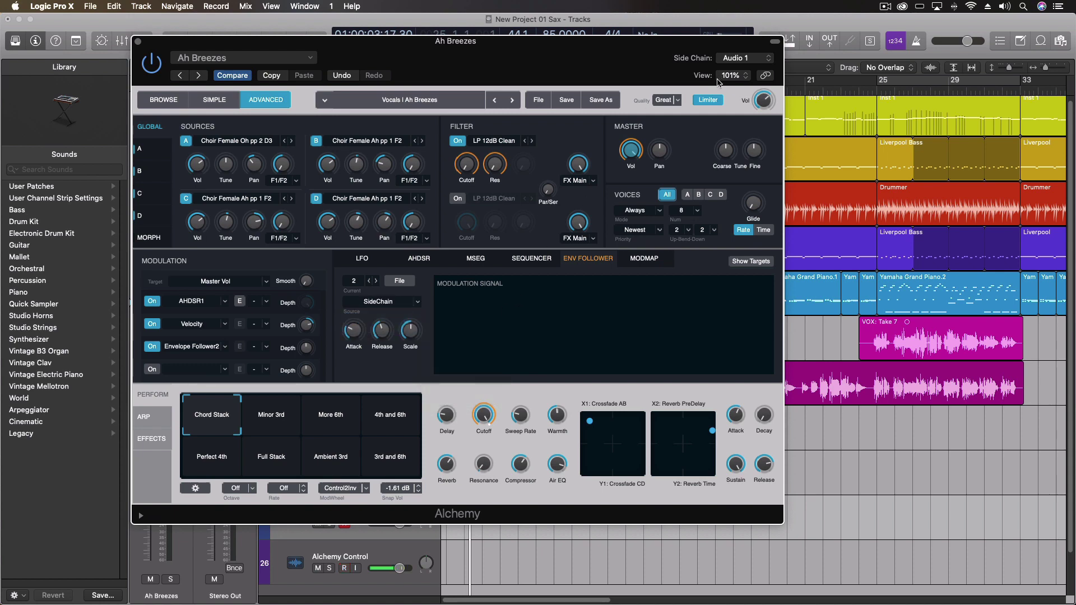
pyautogui.moveTo(594, 43); pyautogui.dragTo(539, 7)
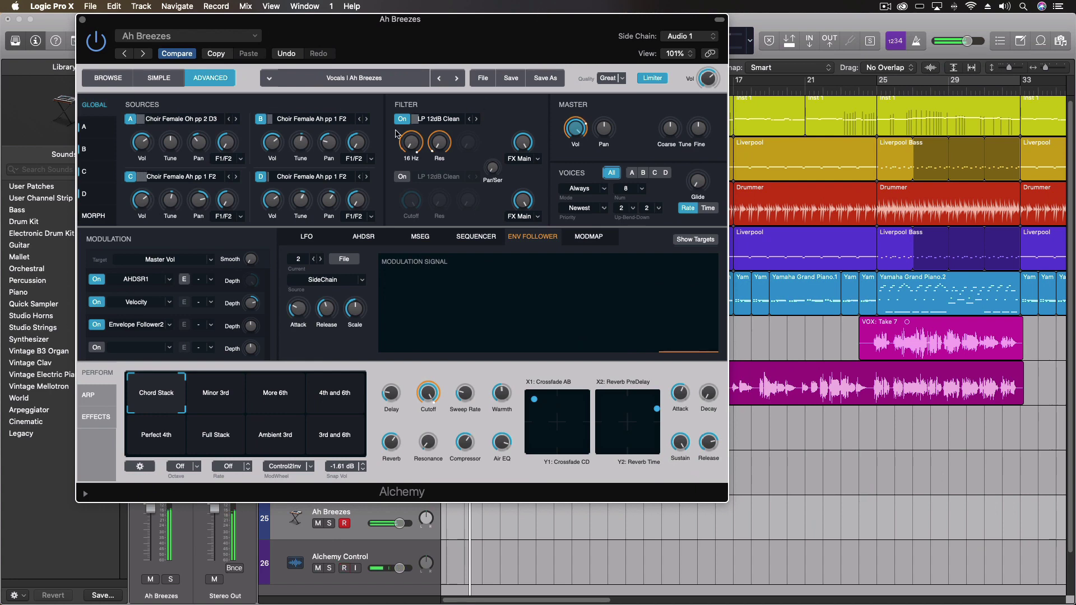
# Raise Envelope Follower2's depth on Master Vol to 21.8% and move the window down.
pyautogui.moveTo(242, 333)
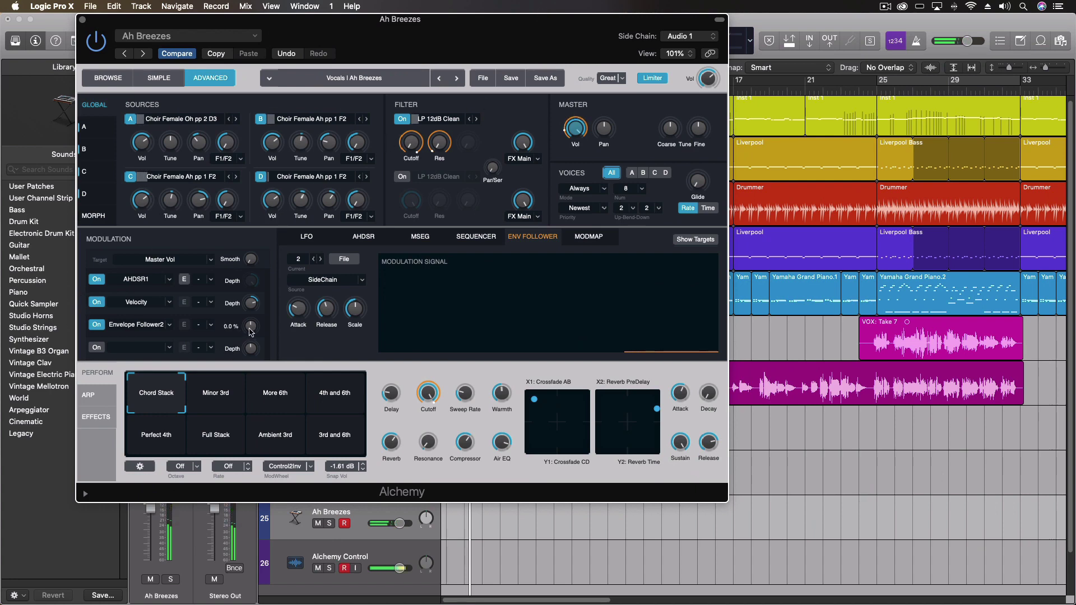
pyautogui.moveTo(250, 328); pyautogui.dragTo(234, 195)
pyautogui.moveTo(465, 53); pyautogui.dragTo(624, 91)
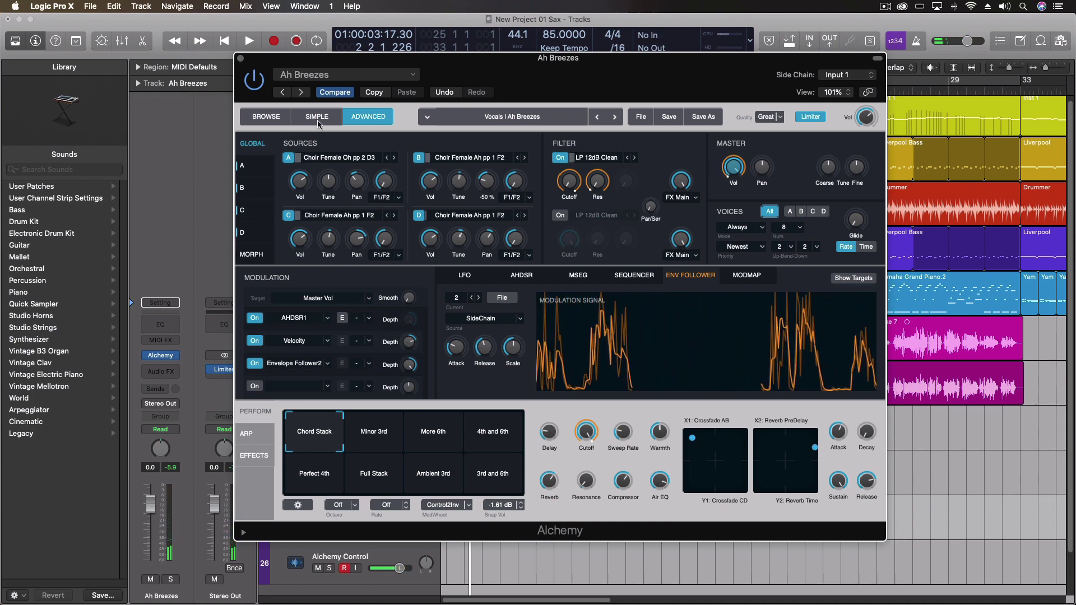
# Initialize Alchemy to the Default preset and show source A's detailed settings.
pyautogui.click(266, 118)
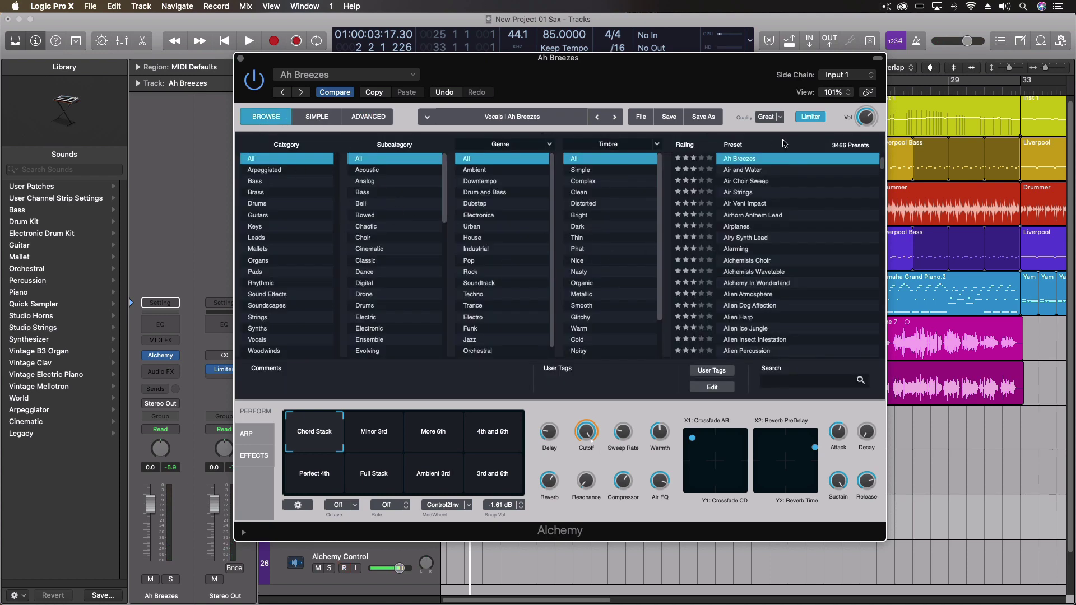
pyautogui.click(640, 116)
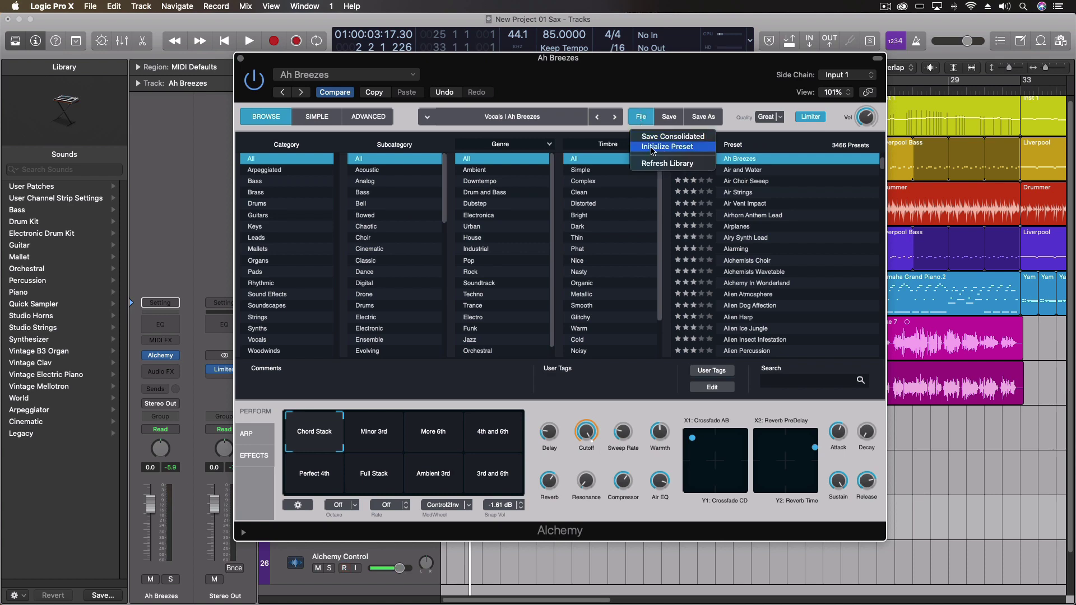
pyautogui.click(651, 148)
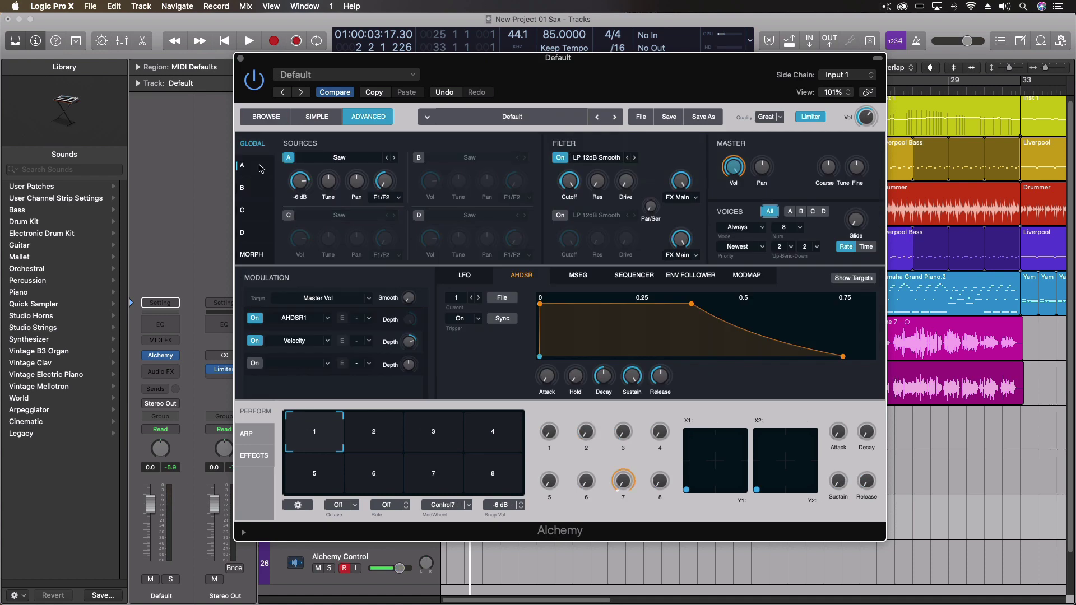
pyautogui.click(254, 168)
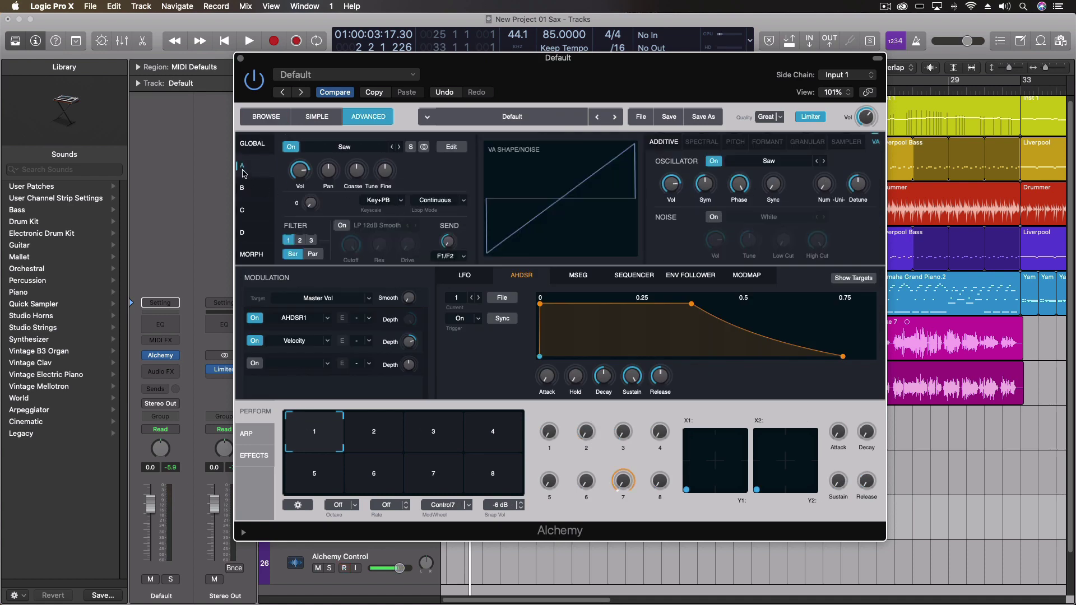
# Assign Envelope Follower1 to source A's Vol and set its source to Audio > SideChain.
pyautogui.rightClick(301, 172)
pyautogui.moveTo(365, 182)
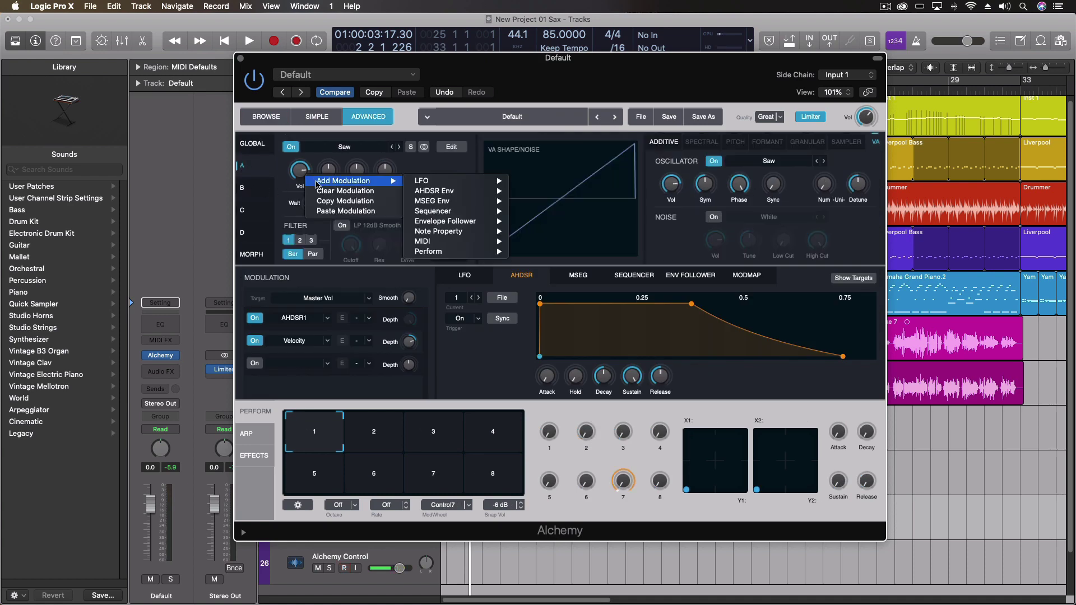
pyautogui.moveTo(482, 221)
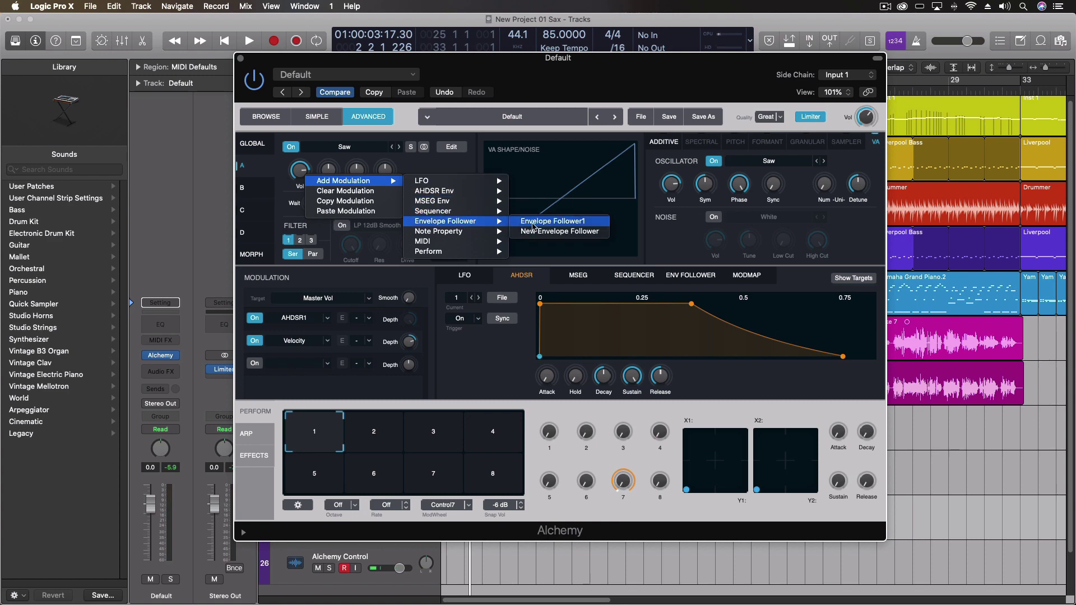
pyautogui.click(533, 224)
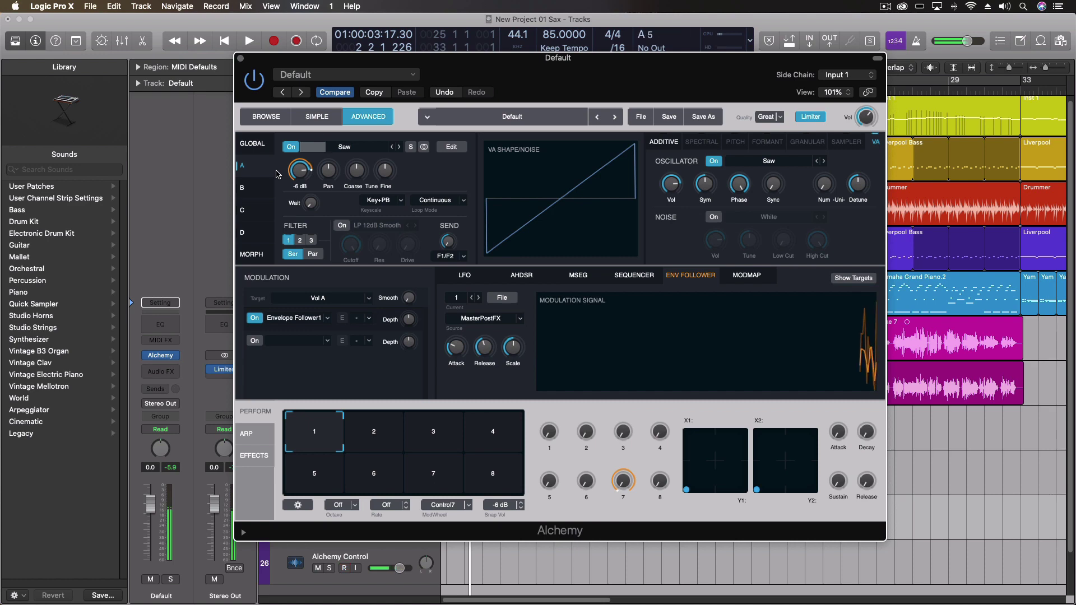
pyautogui.click(478, 322)
pyautogui.moveTo(485, 337)
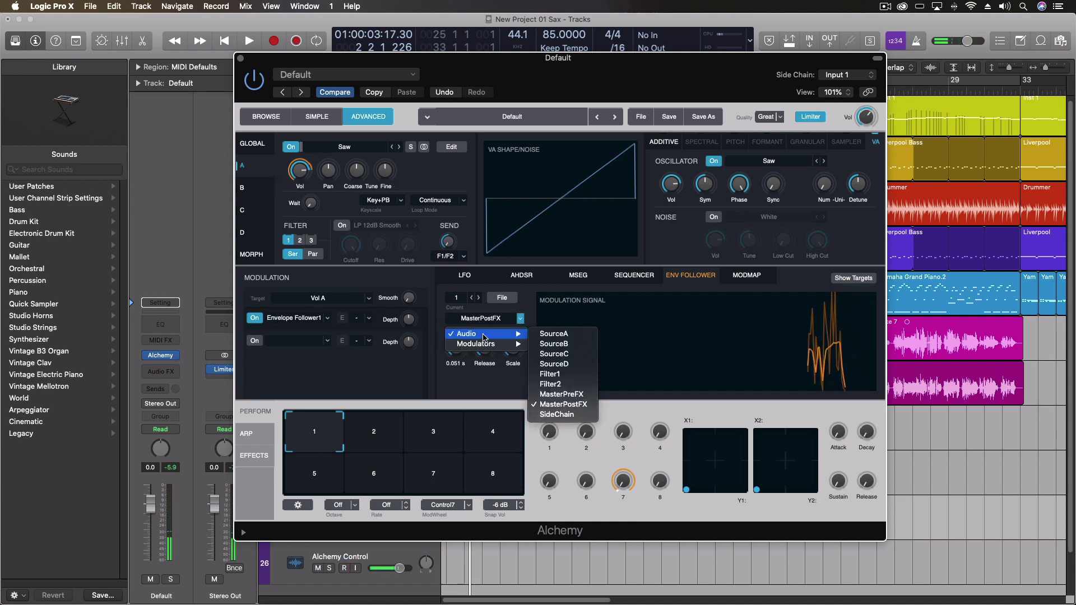
pyautogui.click(562, 414)
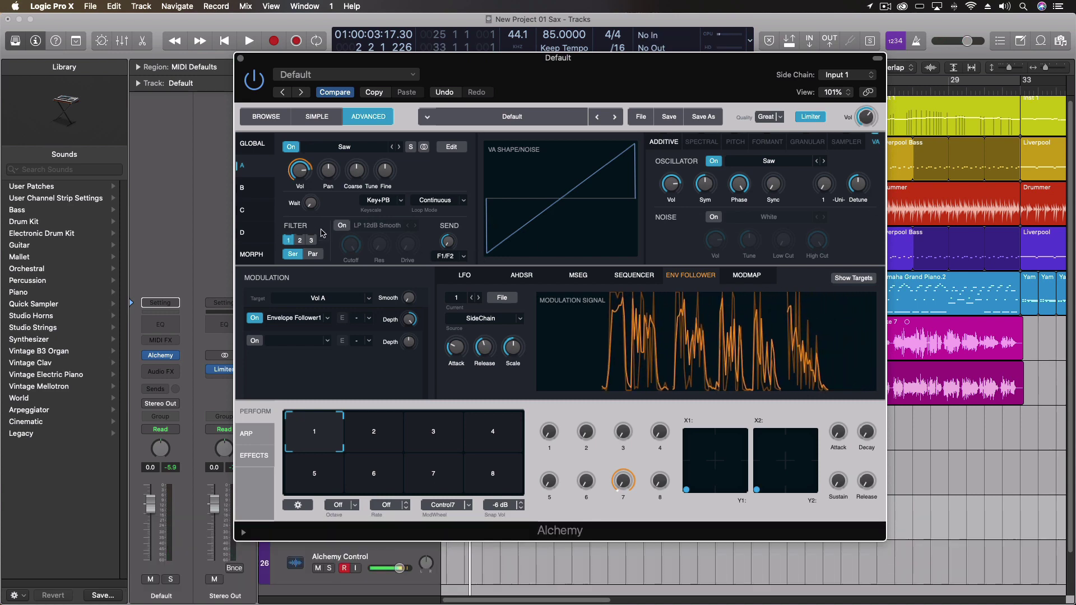
# Enable the filter, modulate Cutoff with Envelope Follower1 at 100% depth, and set Cutoff to 16 Hz.
pyautogui.click(342, 226)
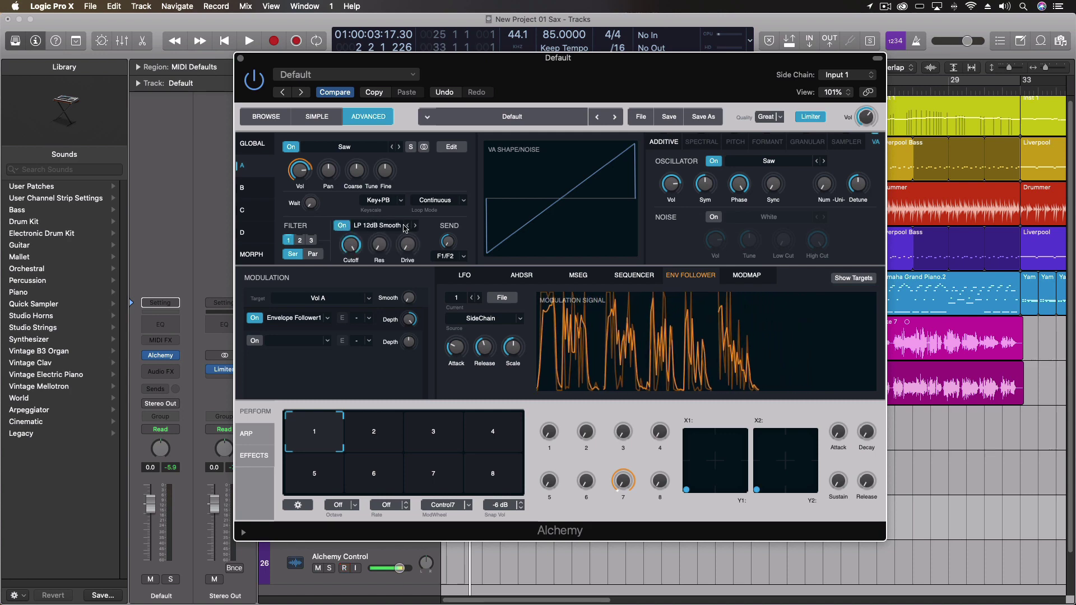
pyautogui.click(350, 247)
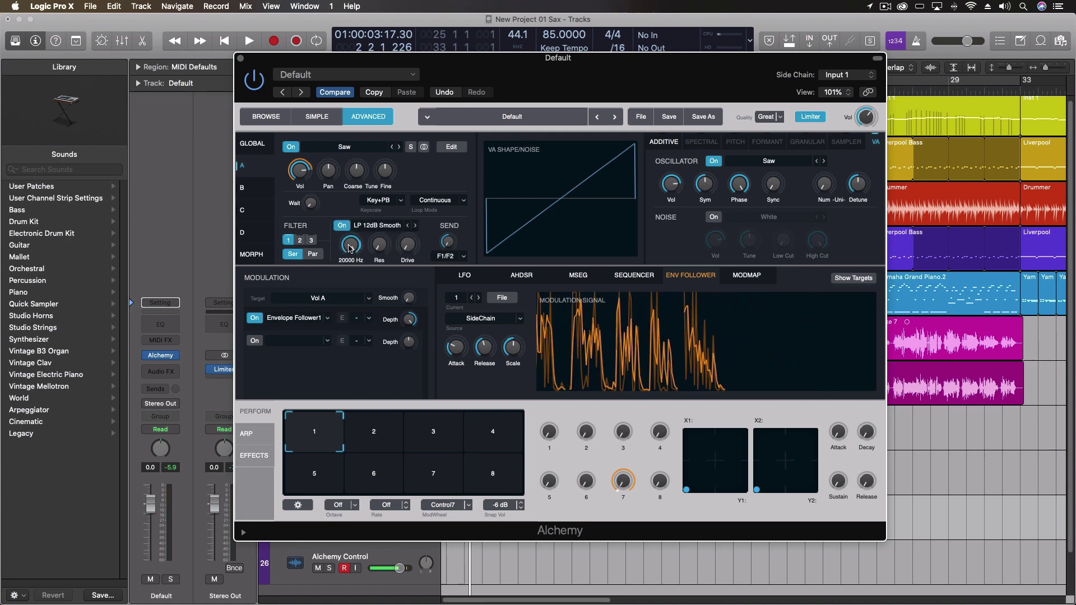
pyautogui.rightClick(350, 248)
pyautogui.moveTo(442, 256)
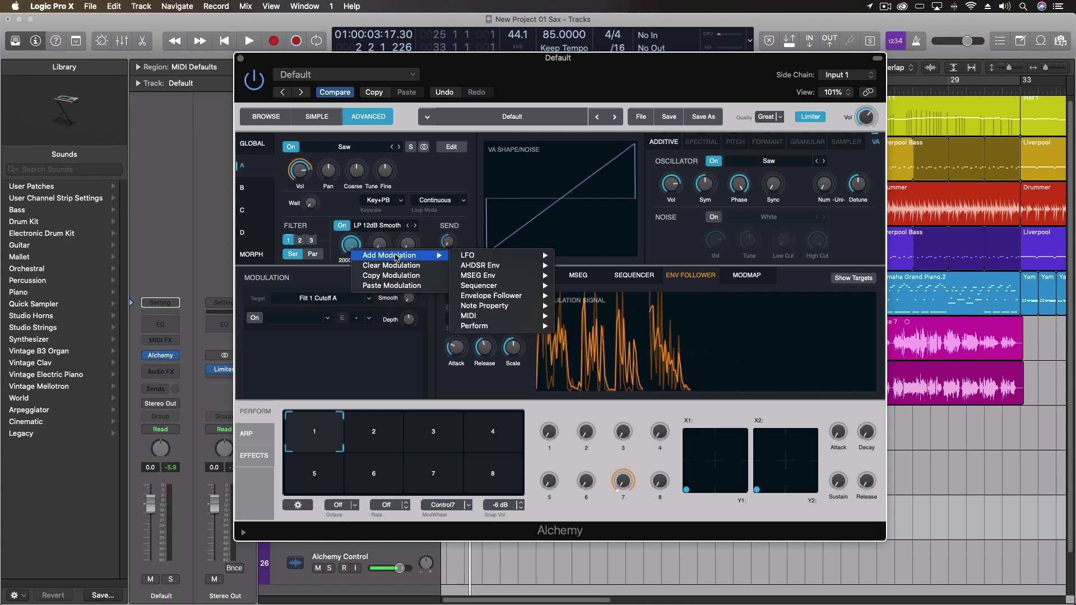
pyautogui.moveTo(504, 295)
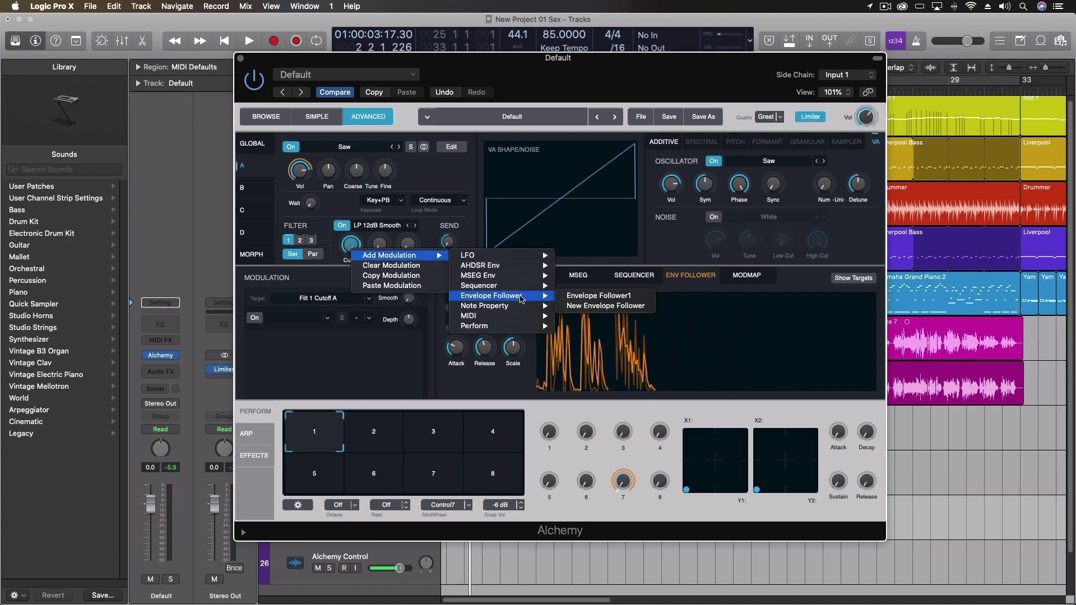
pyautogui.click(603, 300)
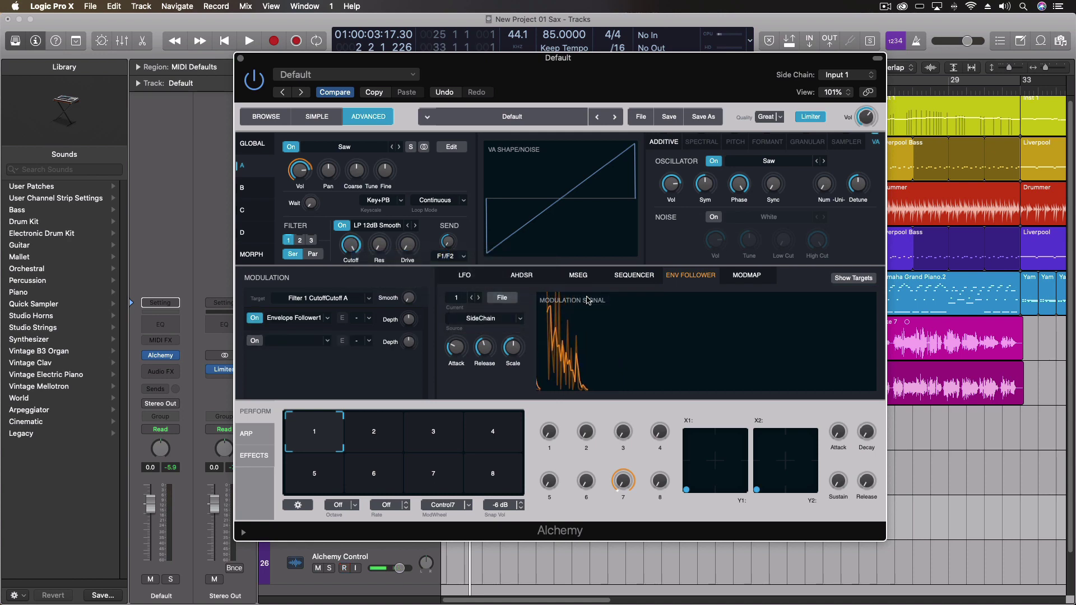
pyautogui.moveTo(409, 320); pyautogui.dragTo(373, 19)
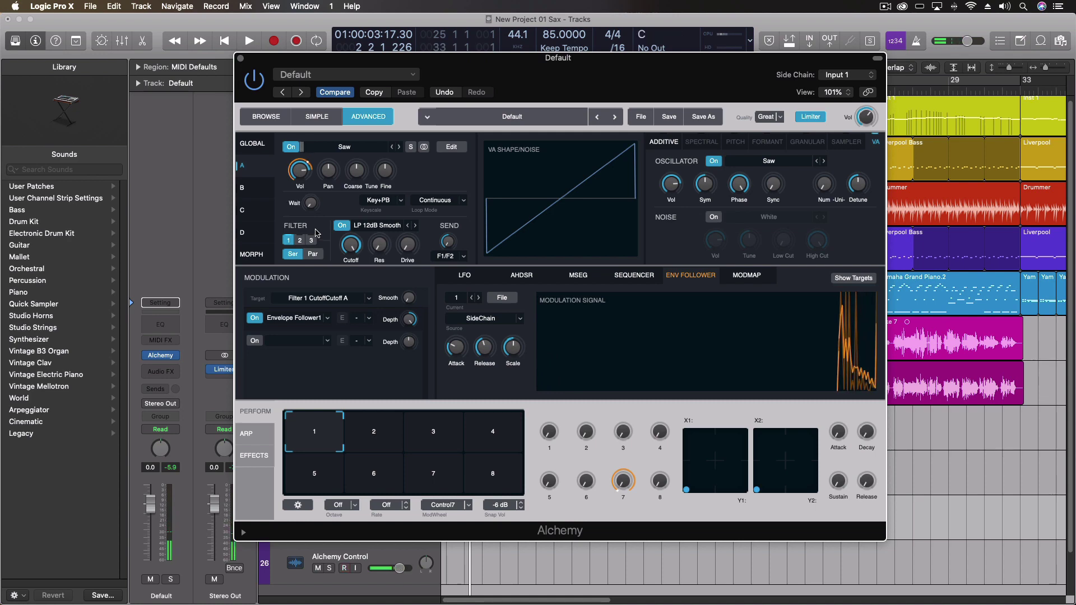
pyautogui.moveTo(363, 231); pyautogui.dragTo(365, 399)
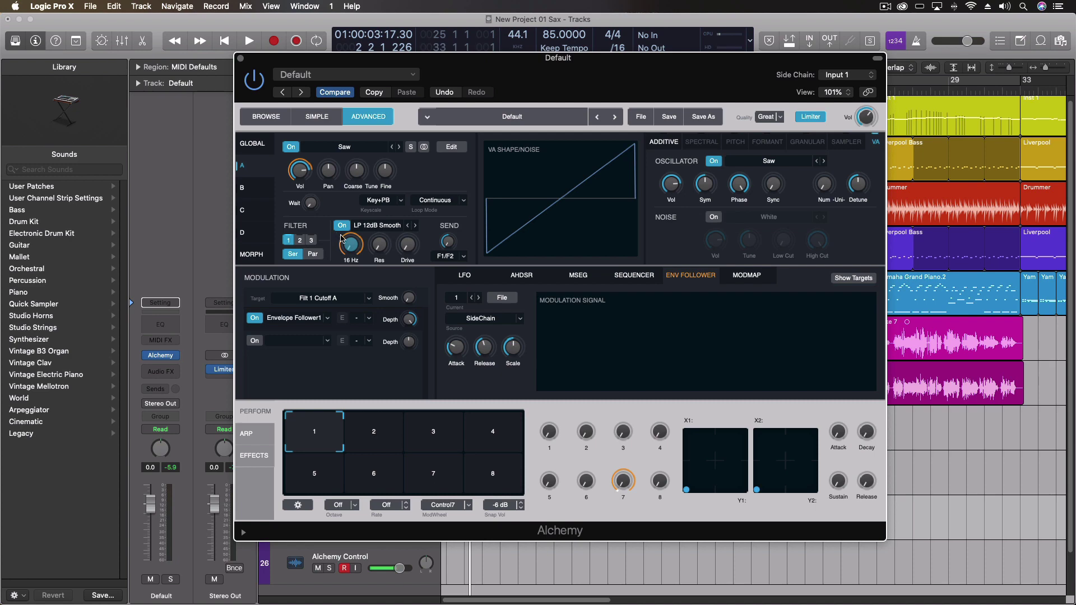
# Change the filter type to Bitcrusher, then show the Global view with Arp and Effects sections.
pyautogui.click(381, 226)
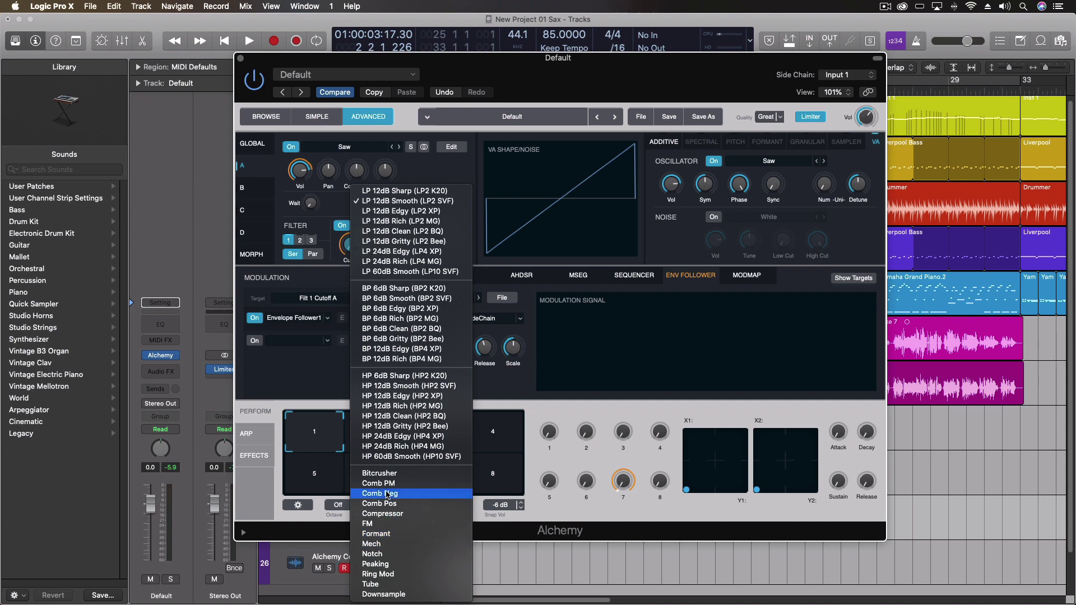
pyautogui.click(378, 473)
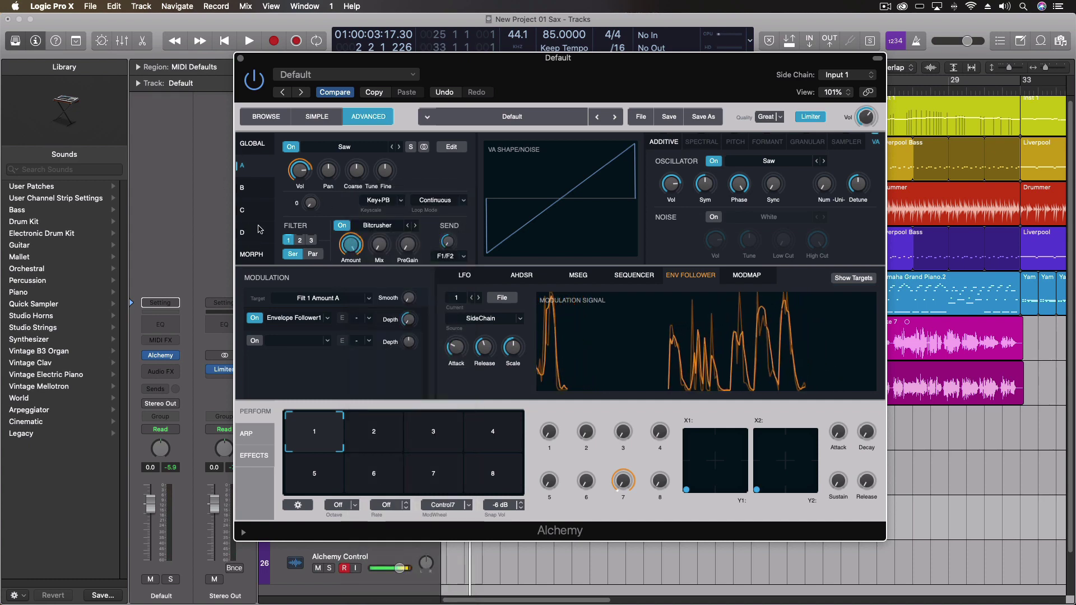
pyautogui.click(264, 147)
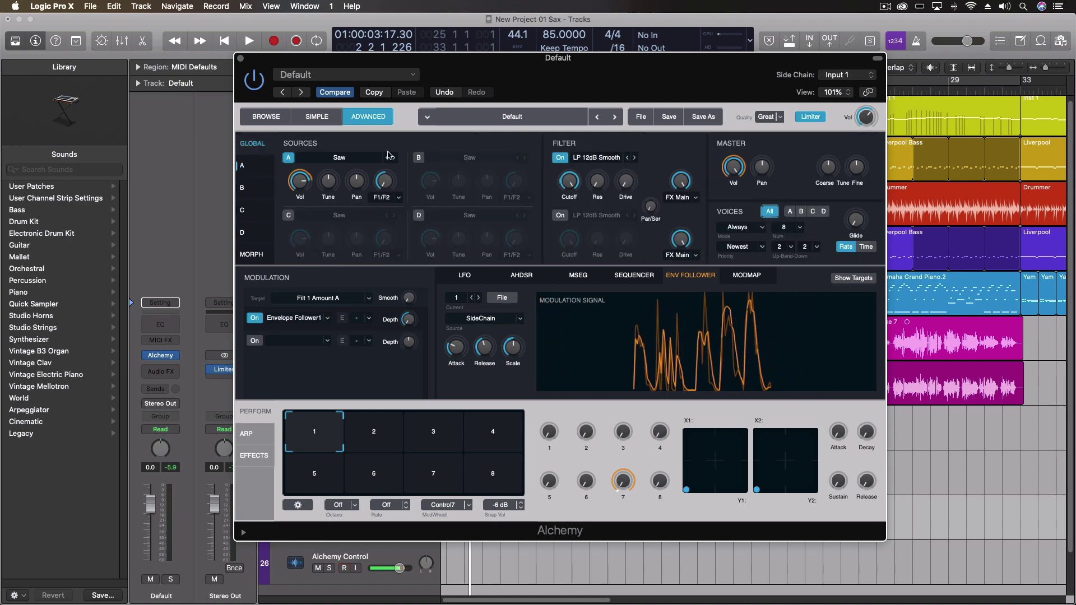
pyautogui.click(246, 434)
pyautogui.click(254, 455)
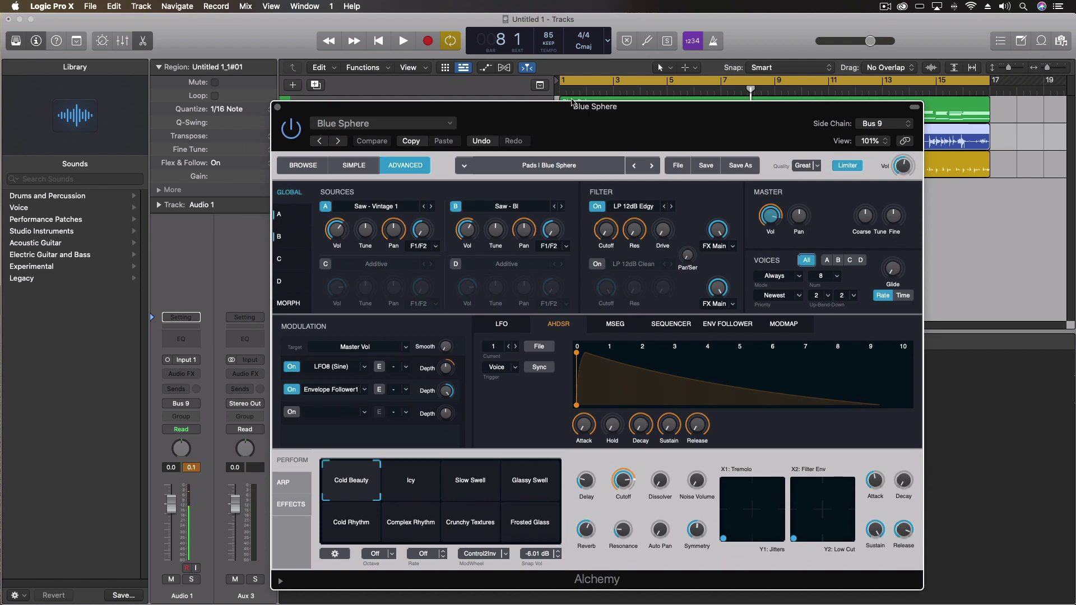
pyautogui.moveTo(575, 101); pyautogui.dragTo(628, 235)
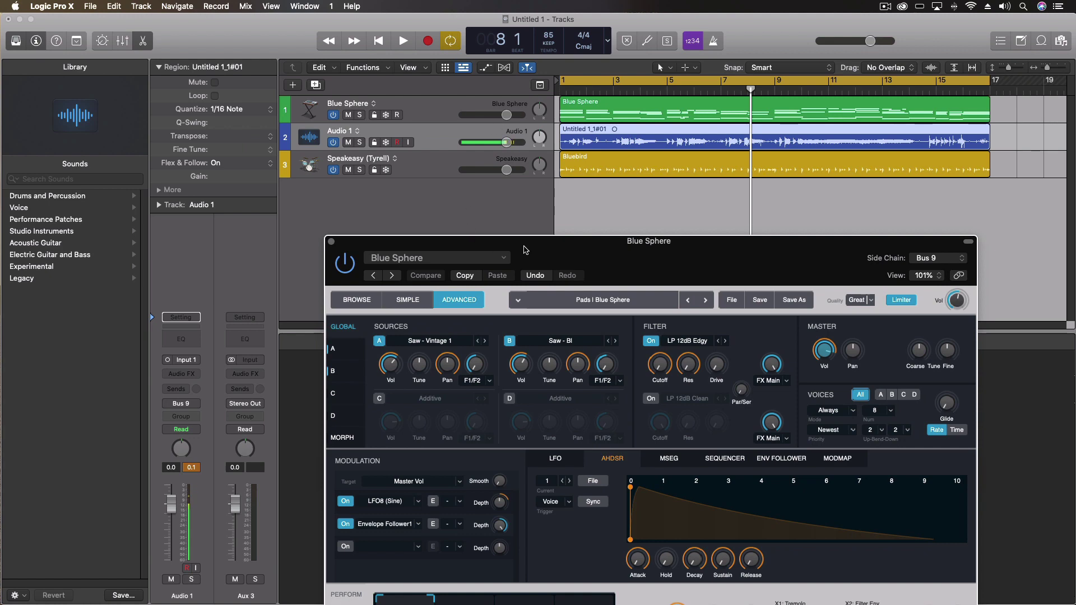
pyautogui.moveTo(533, 248); pyautogui.dragTo(523, 117)
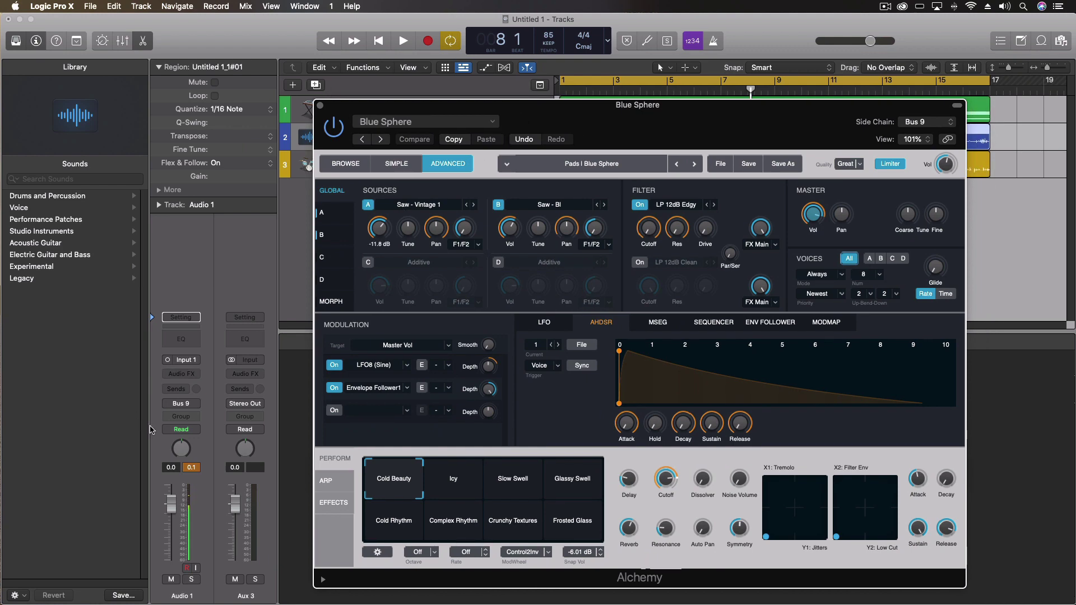
# Route Audio 1's output to Bus 9 and set the new Aux 4 input to No Input.
pyautogui.click(195, 468)
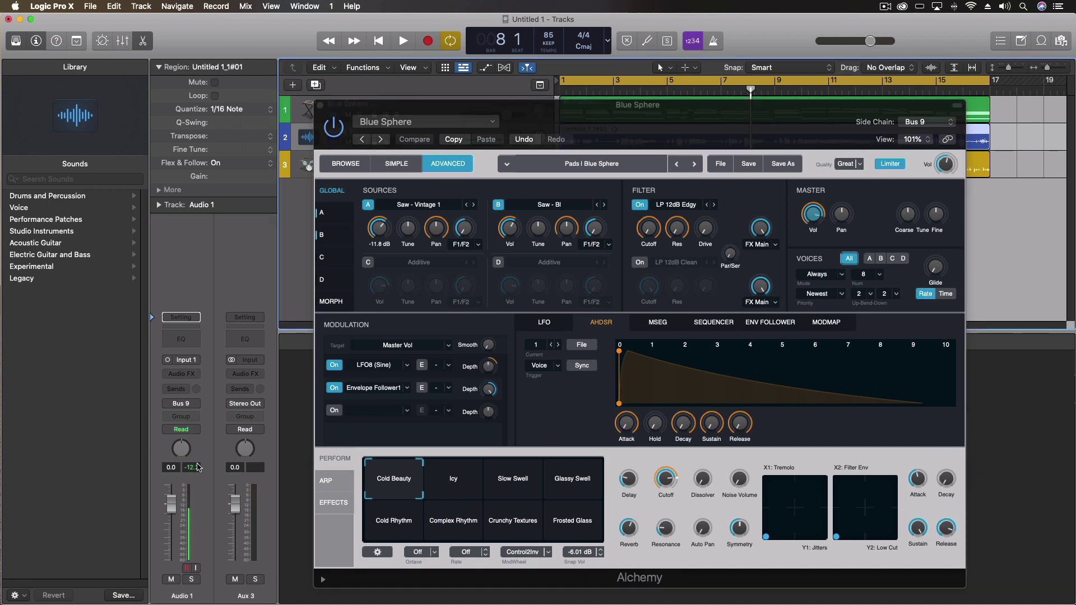
pyautogui.click(195, 404)
pyautogui.moveTo(188, 447)
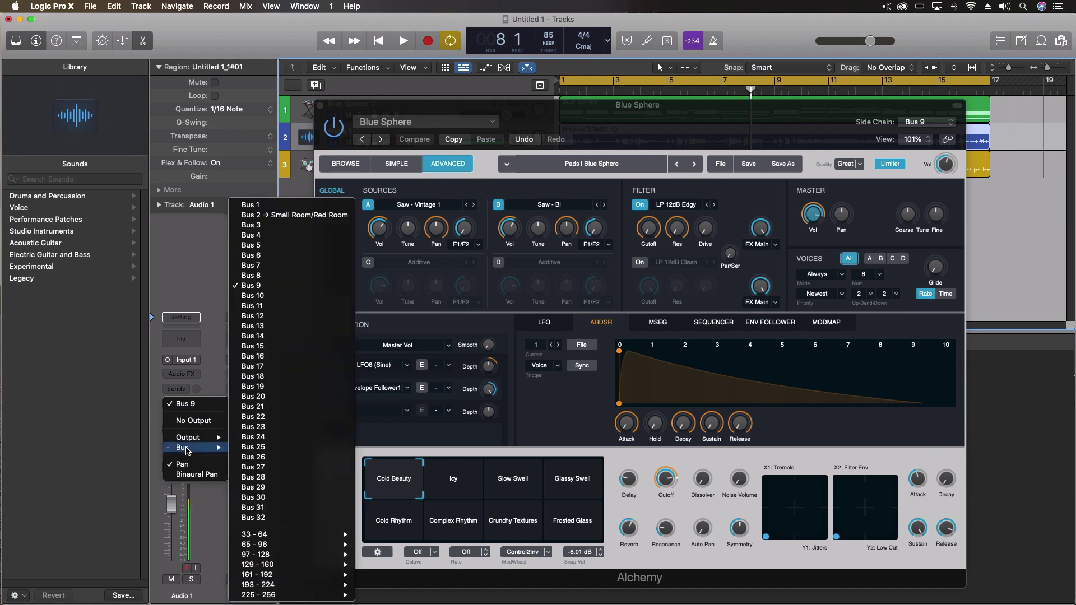
pyautogui.click(252, 285)
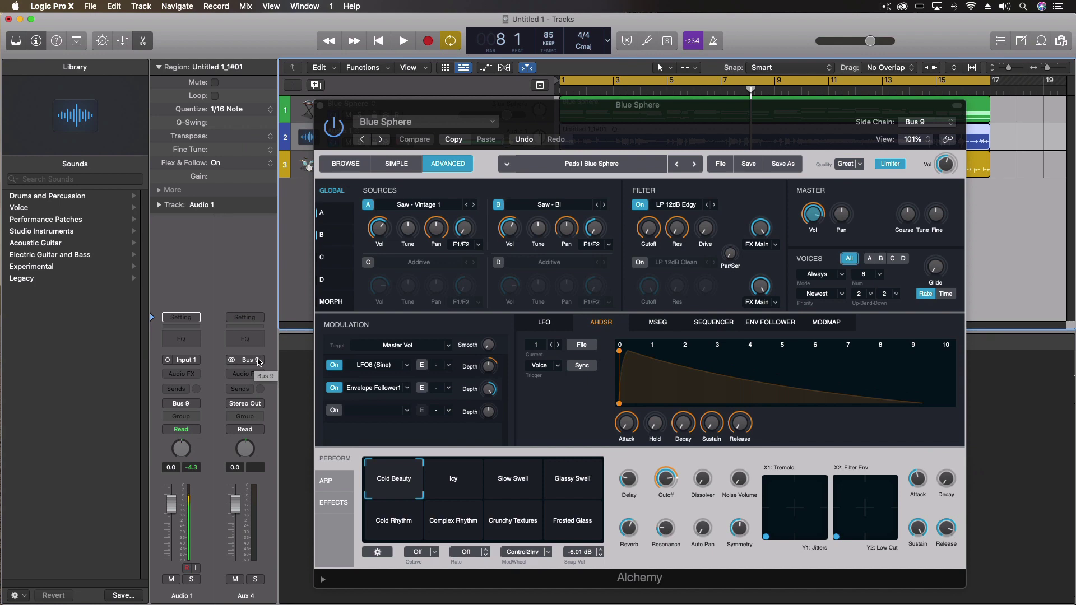
pyautogui.click(258, 361)
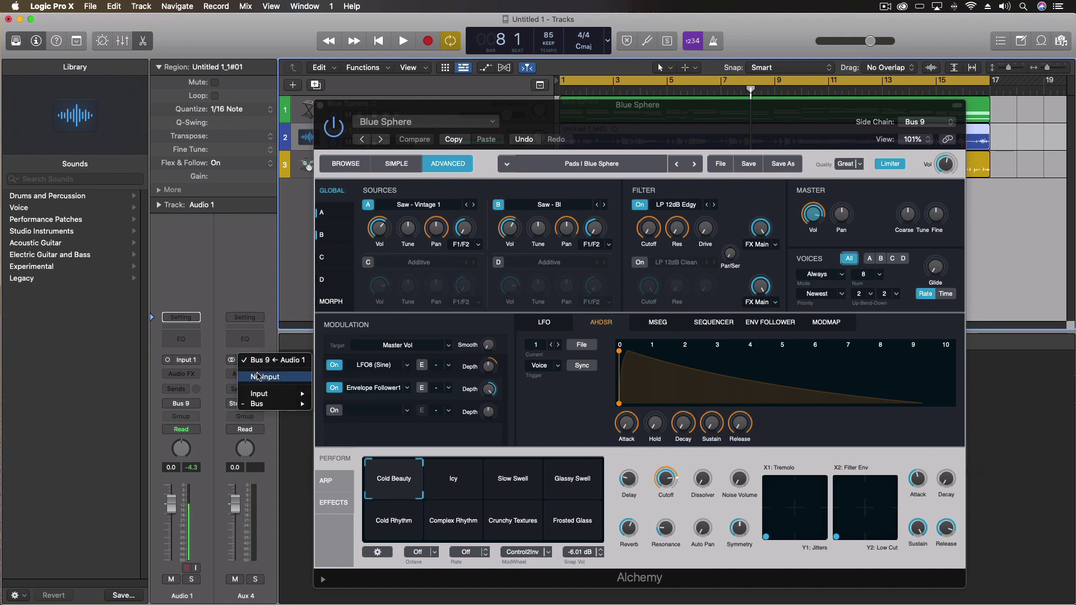
pyautogui.click(258, 378)
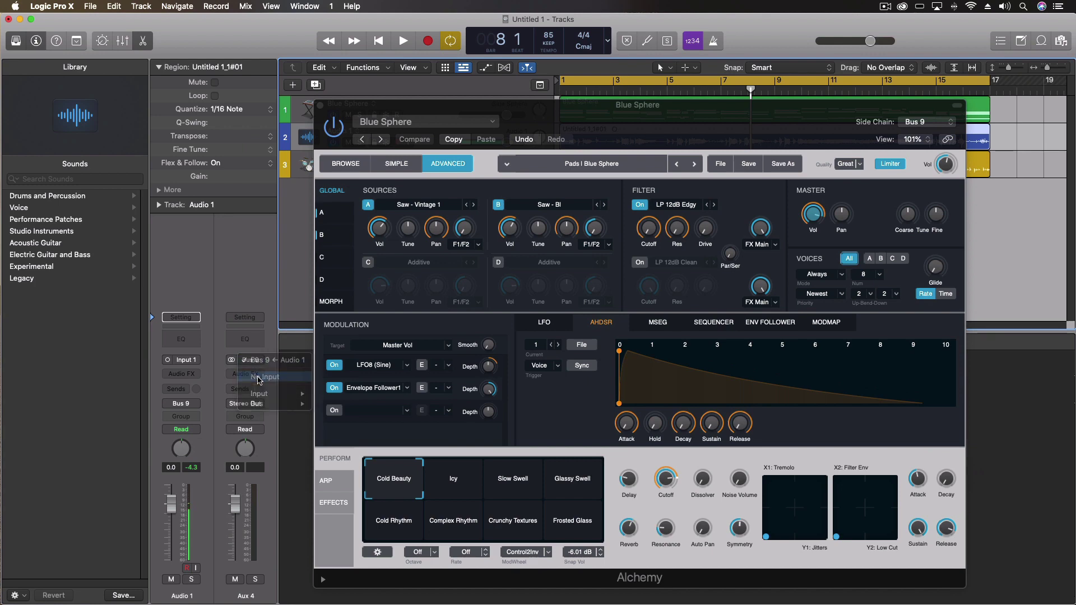
# Set Blue Sphere Alchemy's side chain source to Bus > Bus 9.
pyautogui.moveTo(451, 115); pyautogui.dragTo(285, 89)
pyautogui.click(755, 100)
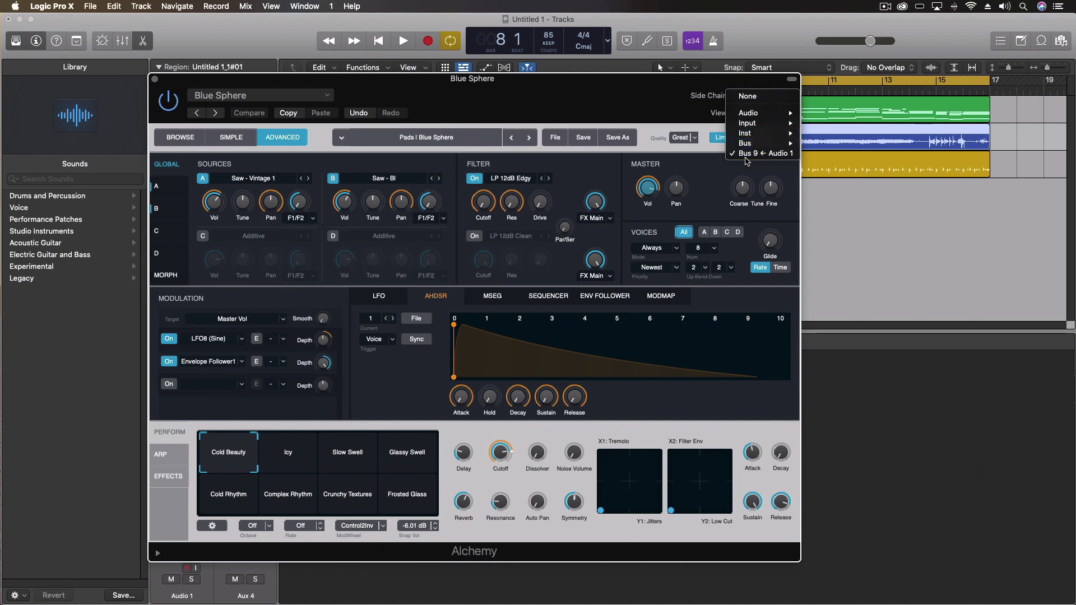
pyautogui.moveTo(748, 146)
pyautogui.click(833, 155)
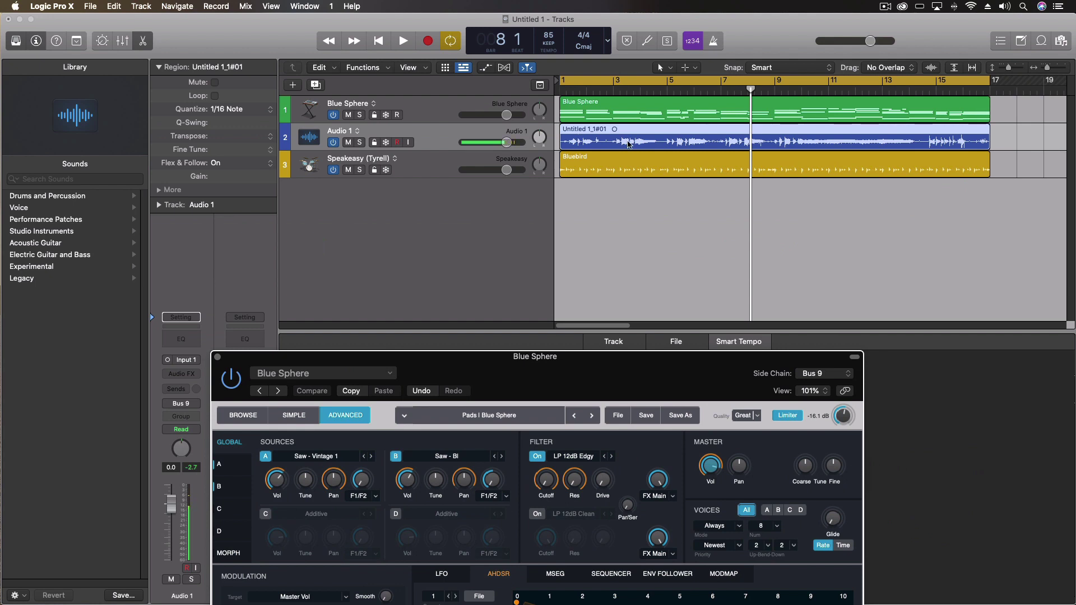
# Play the song from the start and view Envelope Follower1's live signal on the ENV FOLLOWER tab.
pyautogui.press('Return')
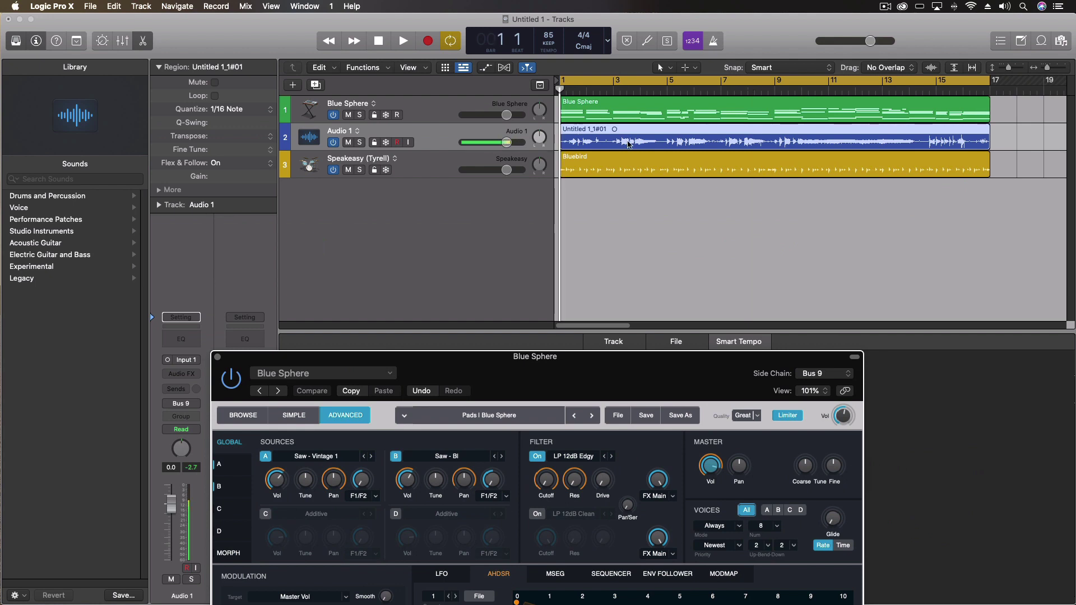
pyautogui.press('space')
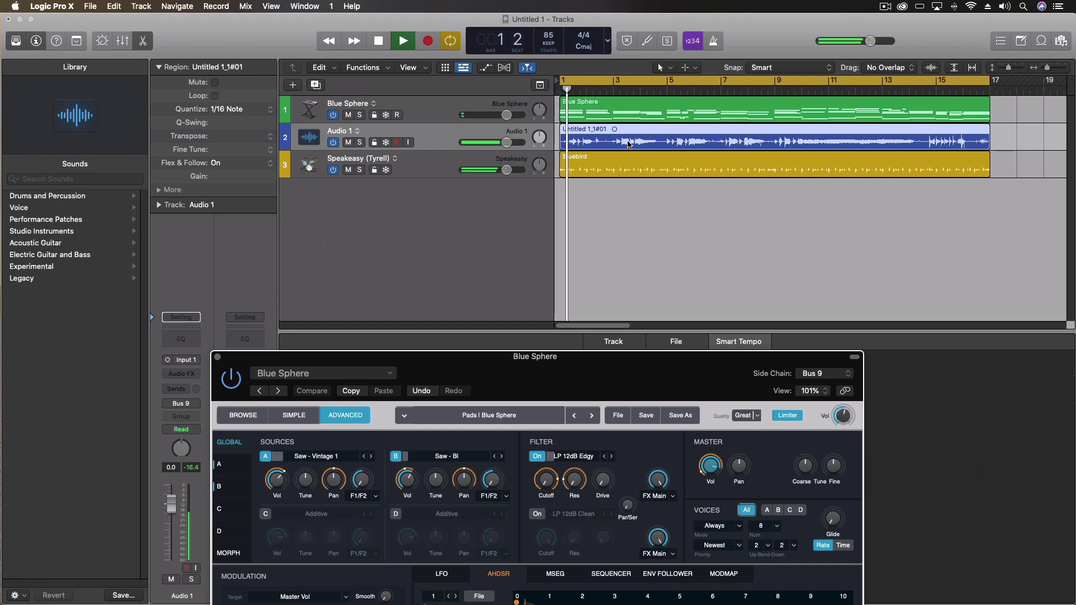
pyautogui.moveTo(608, 356); pyautogui.dragTo(670, 202)
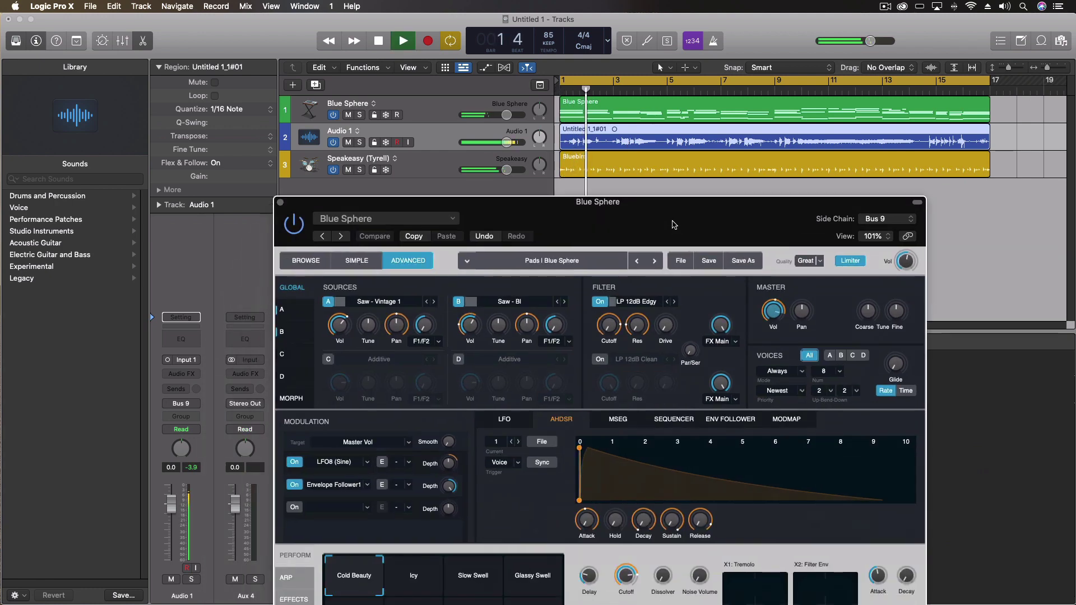
pyautogui.click(730, 419)
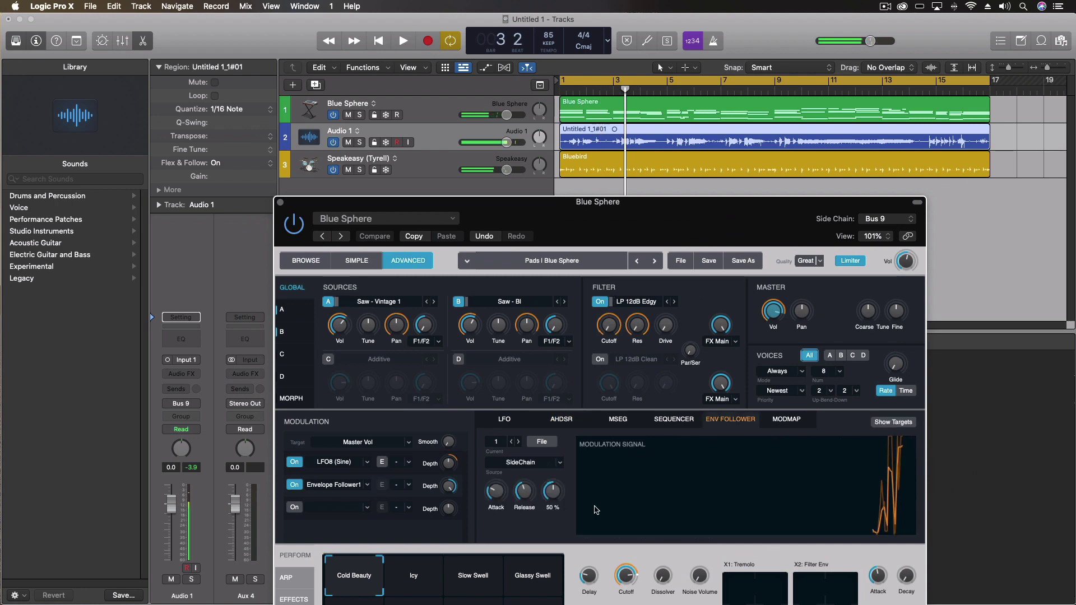
pyautogui.moveTo(646, 207); pyautogui.dragTo(610, 175)
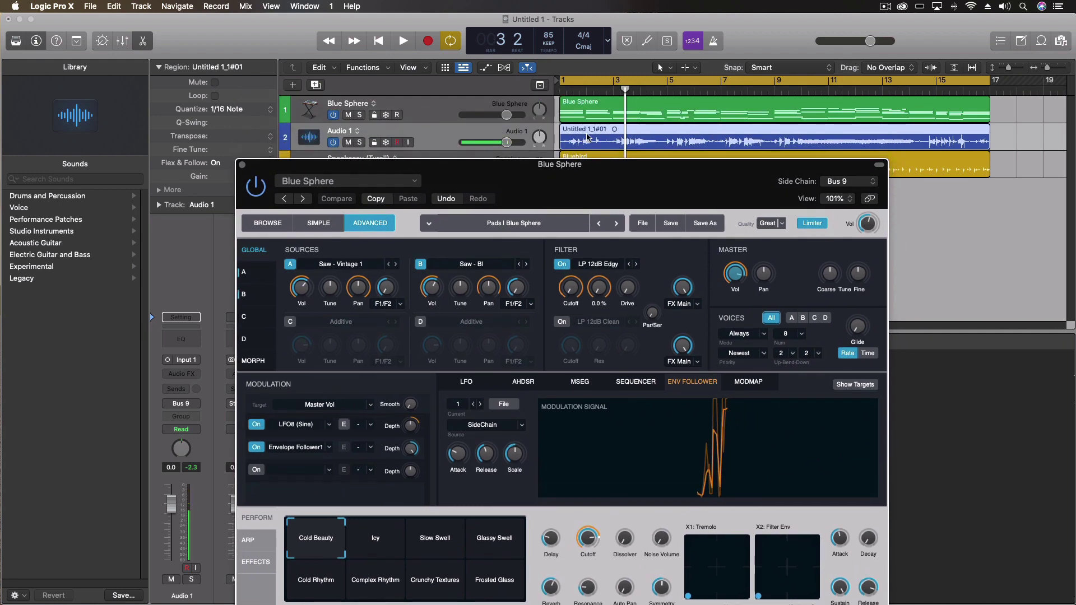